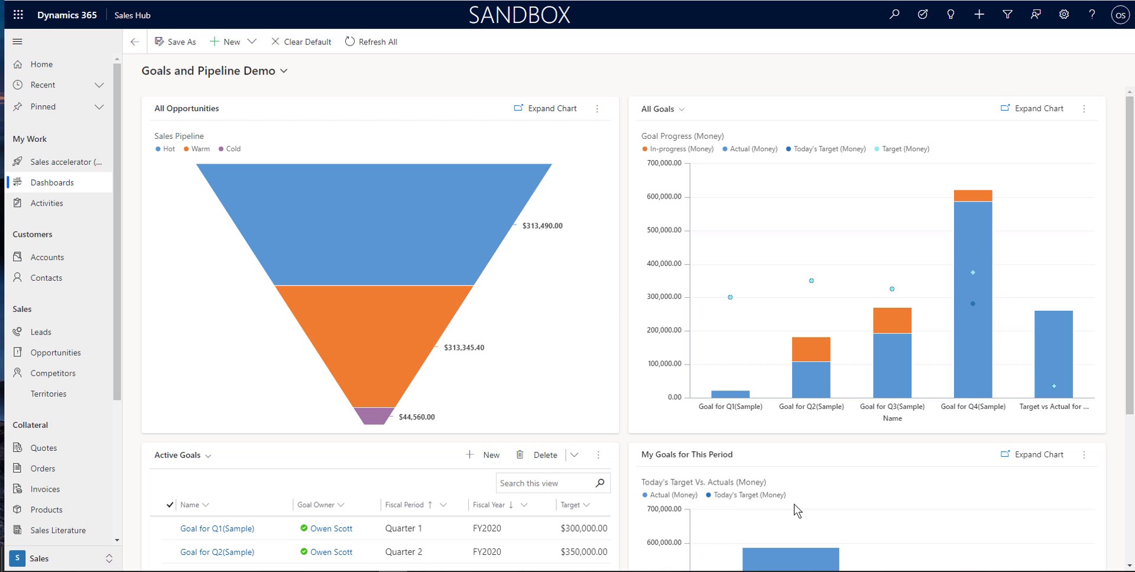
Step: Review the opportunity funnel, goal progress chart and active goals list on the Goals and Pipeline Demo dashboard
{"action": "scroll", "coordinate": [874, 502], "scroll_direction": "down", "scroll_amount": 4}
{"action": "scroll", "coordinate": [875, 502], "scroll_direction": "up", "scroll_amount": 4}
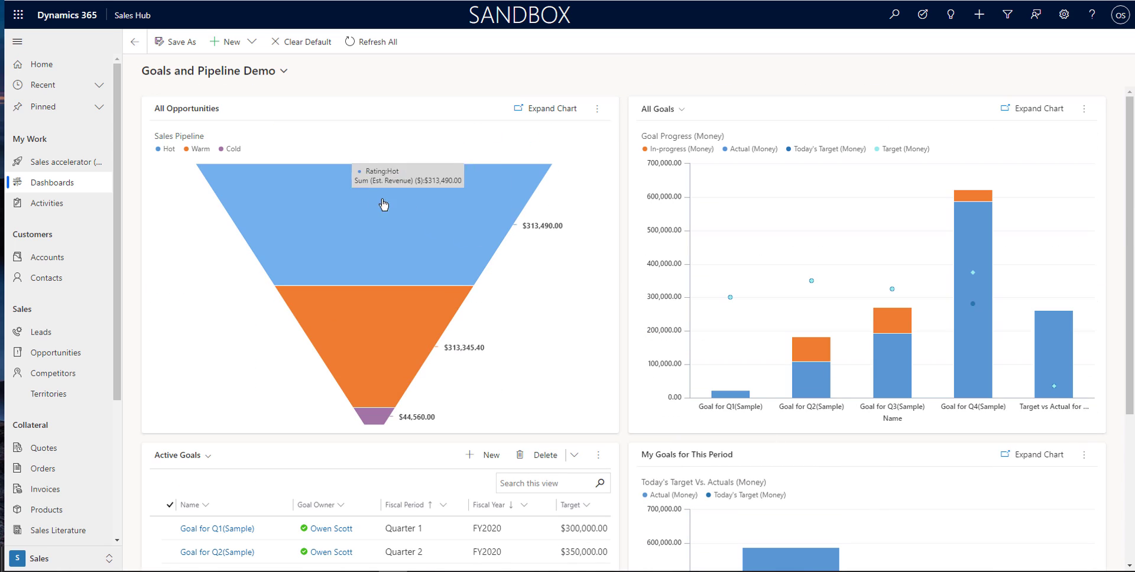
{"action": "scroll", "coordinate": [282, 381], "scroll_direction": "down", "scroll_amount": 4}
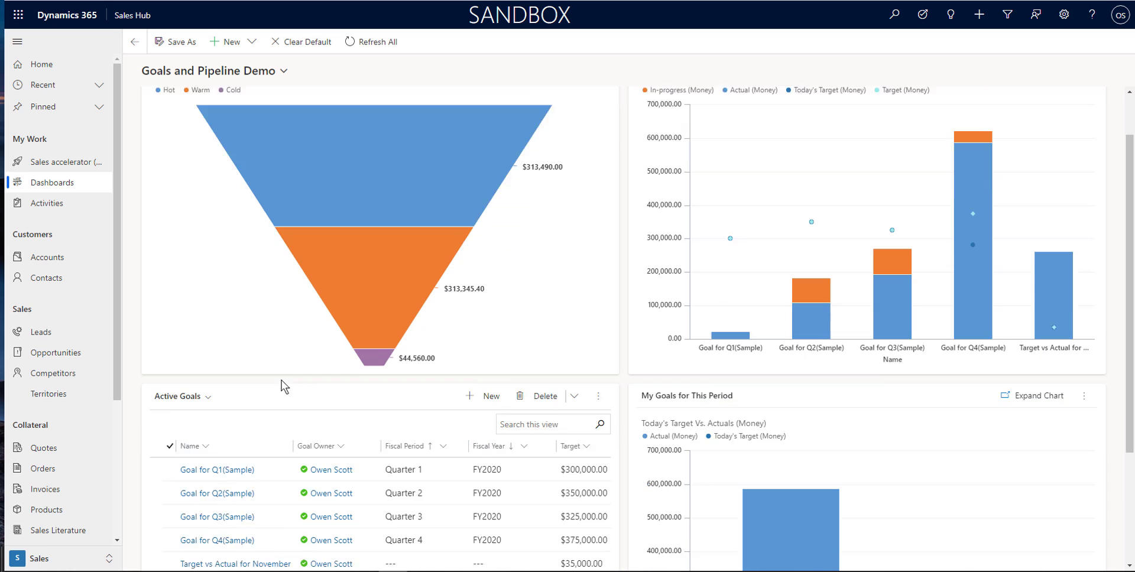
{"action": "scroll", "coordinate": [309, 284], "scroll_direction": "up", "scroll_amount": 4}
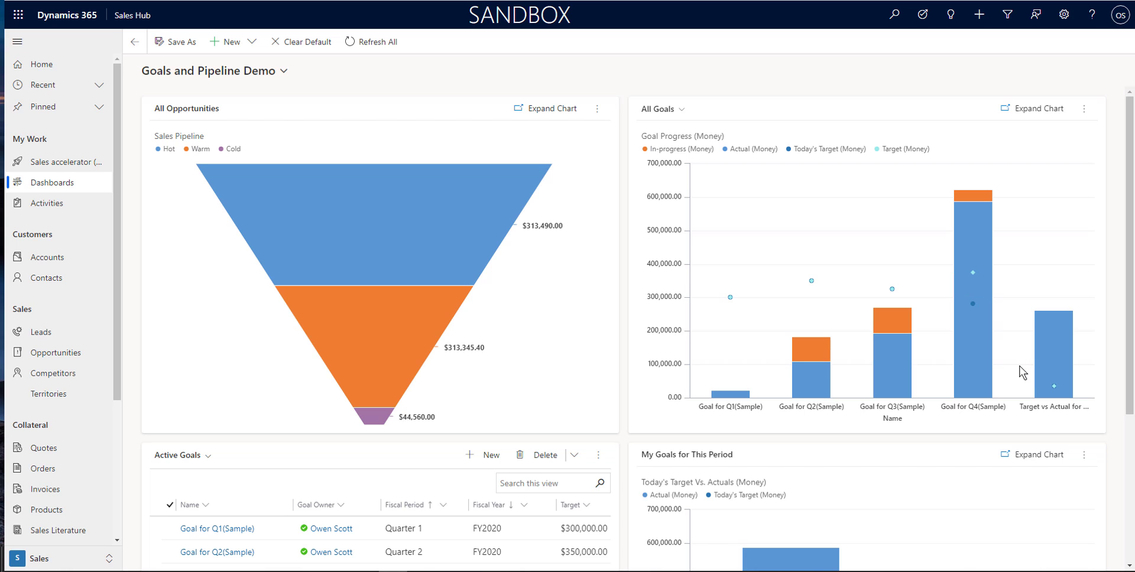
{"action": "mouse_move", "coordinate": [444, 298]}
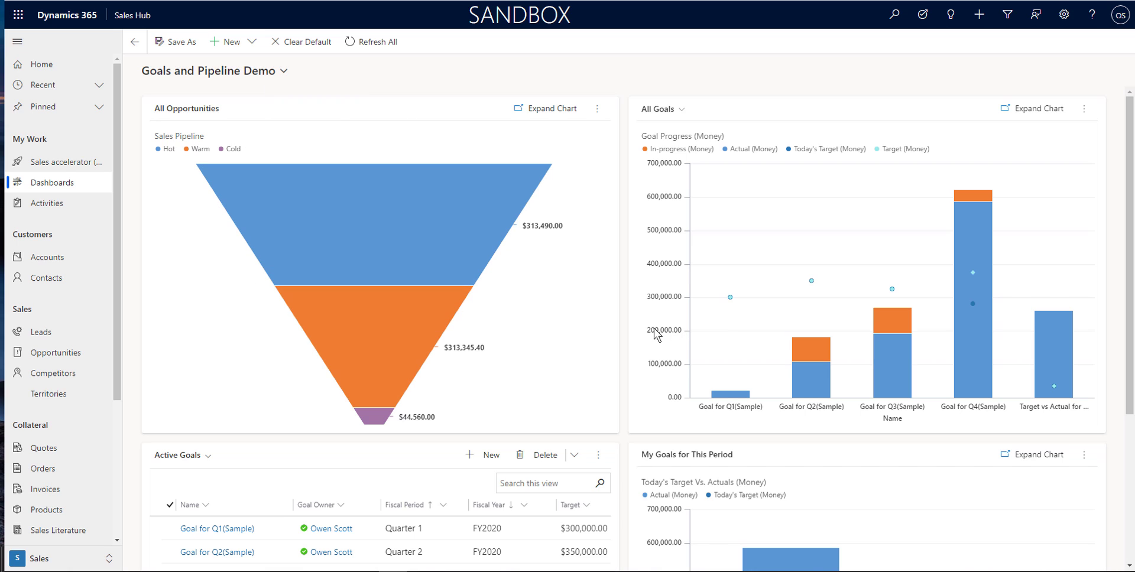
Step: Switch to the Sales Dashboard and review its record lists, sales pipeline funnel and top customers chart
{"action": "left_click", "coordinate": [283, 74]}
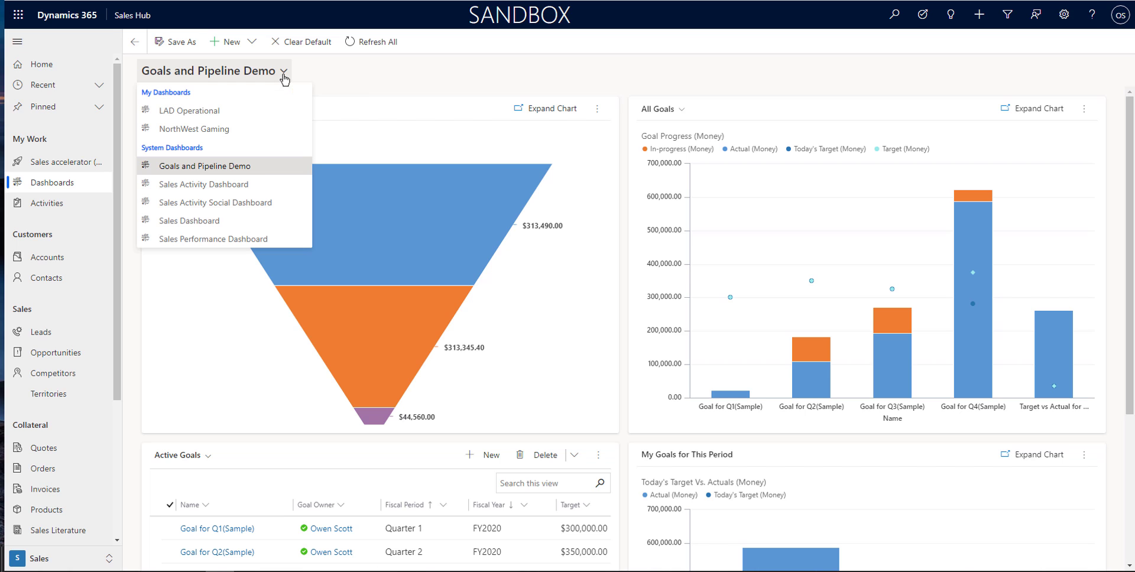
{"action": "left_click", "coordinate": [206, 221]}
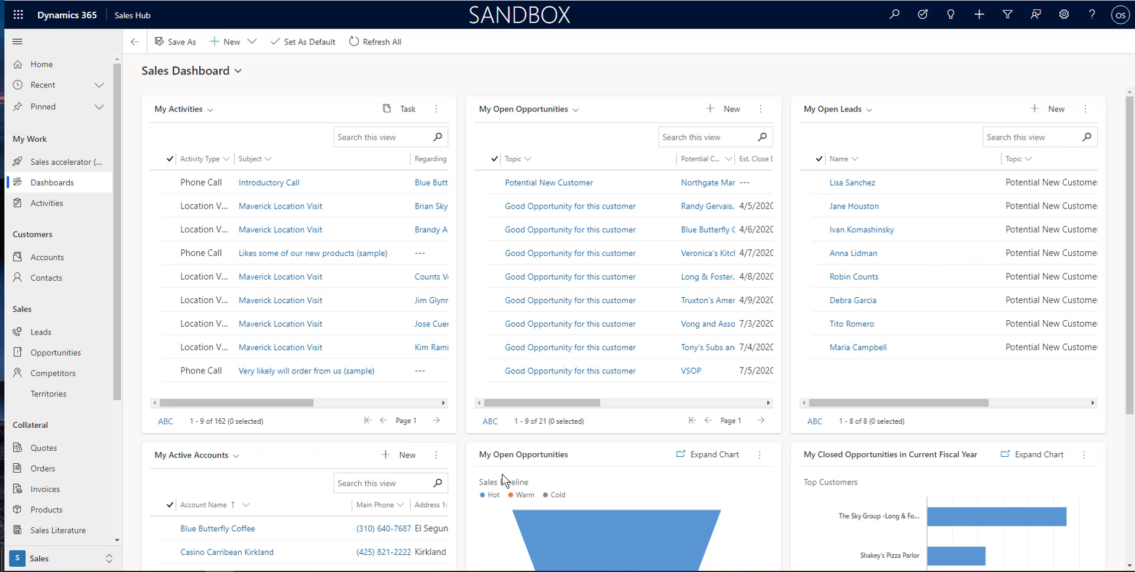
{"action": "scroll", "coordinate": [502, 474], "scroll_direction": "down", "scroll_amount": 4}
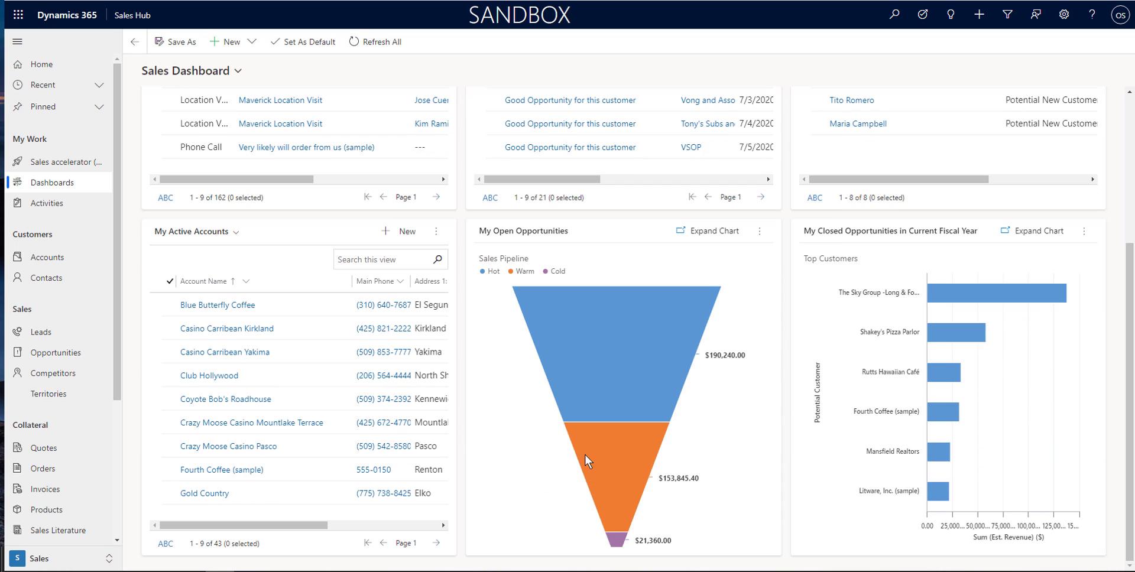
{"action": "scroll", "coordinate": [491, 498], "scroll_direction": "up", "scroll_amount": 4}
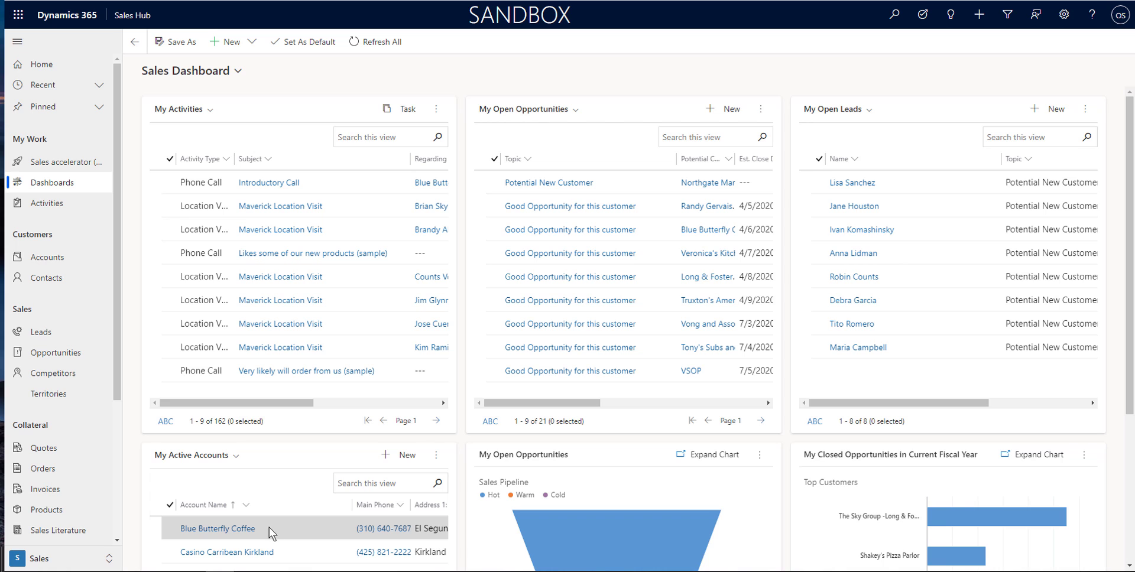
{"action": "scroll", "coordinate": [269, 527], "scroll_direction": "down", "scroll_amount": 3}
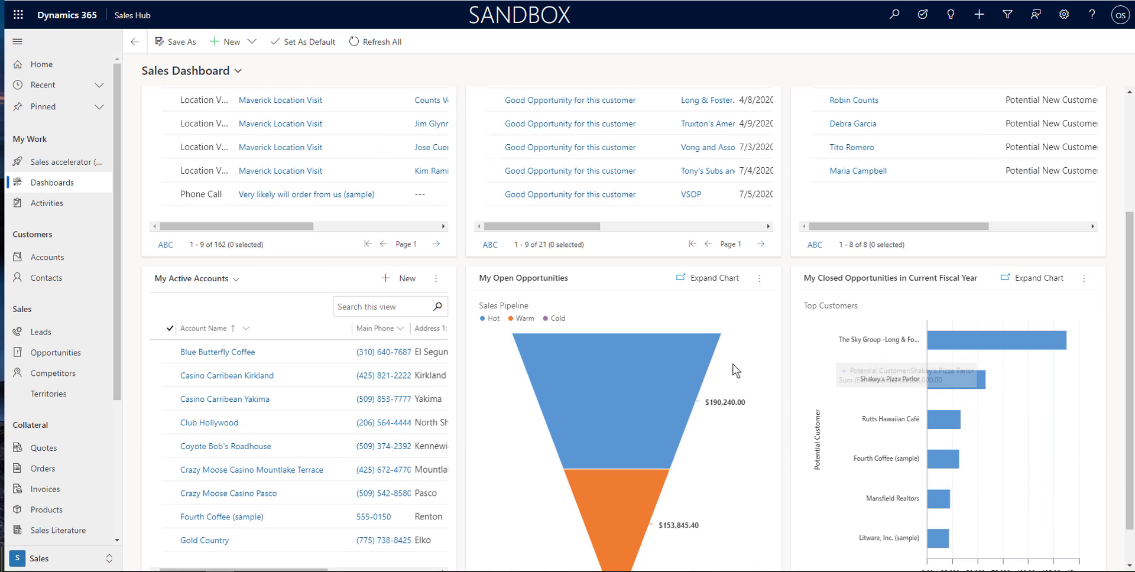
{"action": "mouse_move", "coordinate": [620, 467]}
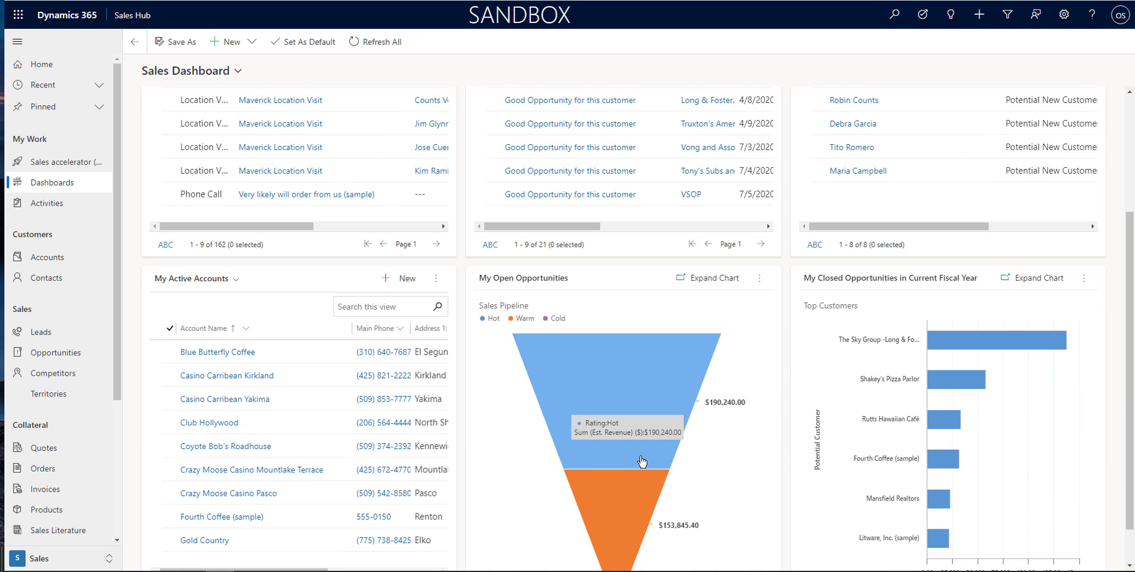
{"action": "scroll", "coordinate": [661, 471], "scroll_direction": "up", "scroll_amount": 3}
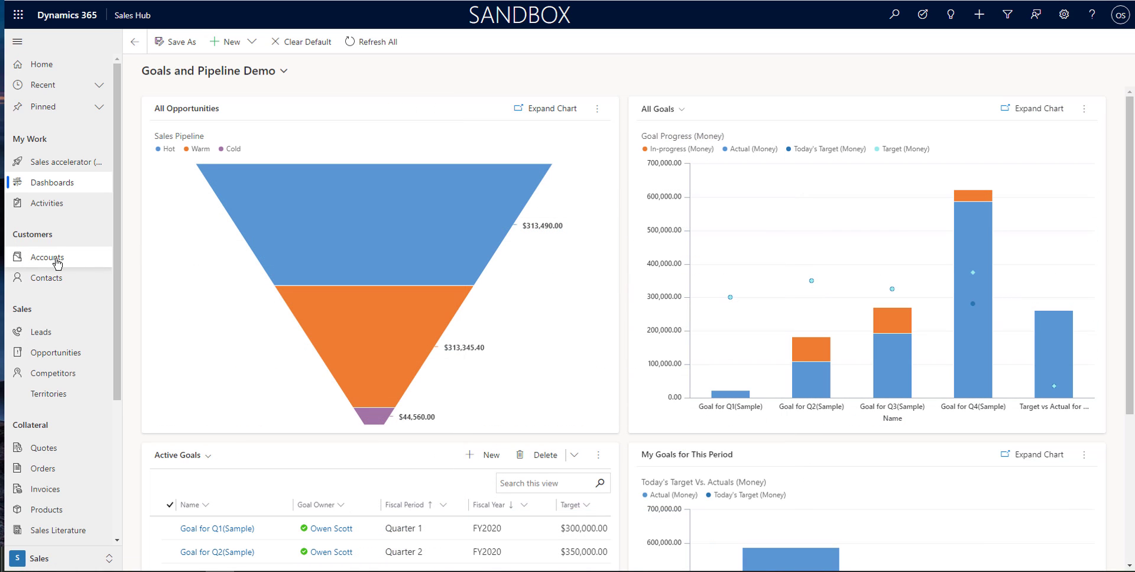
Step: Open the accounts list and show the Maverick Locations view before returning to the My Active Accounts view
{"action": "left_click", "coordinate": [57, 263]}
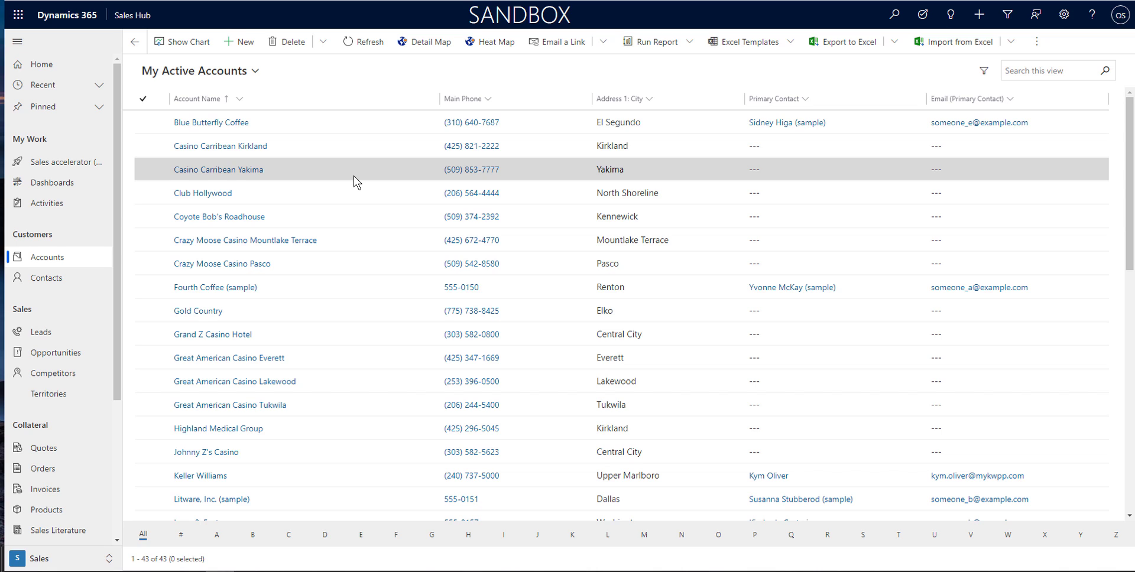
{"action": "left_click", "coordinate": [255, 71]}
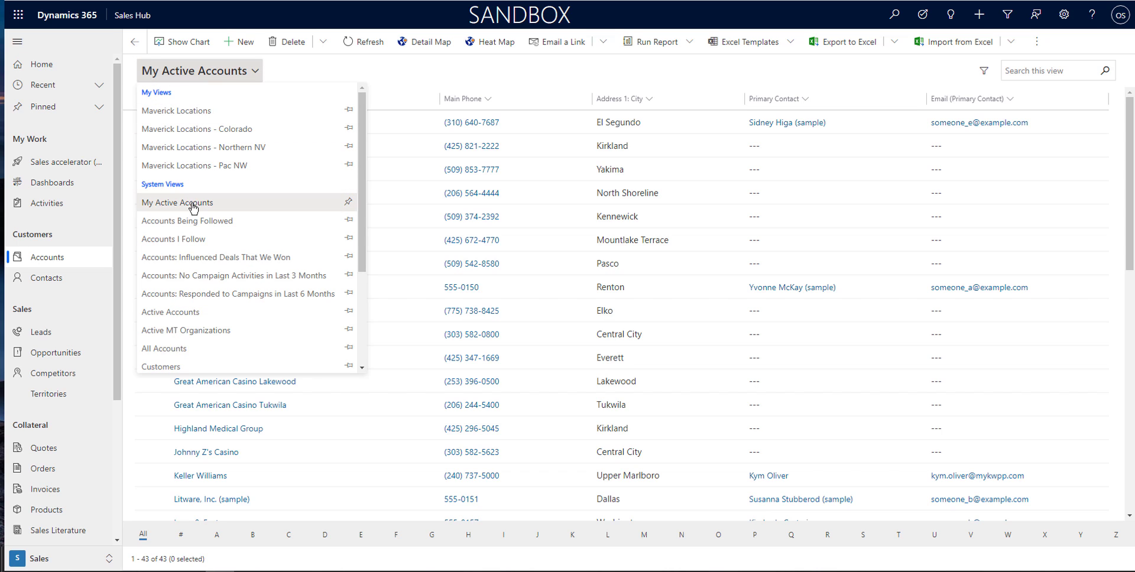
{"action": "left_click", "coordinate": [183, 113]}
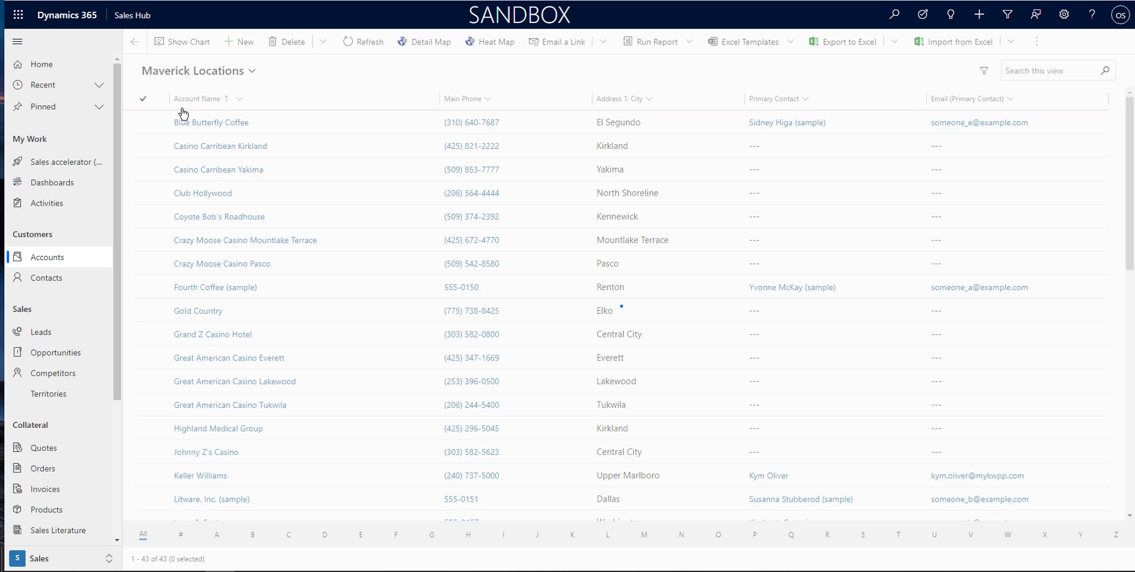
{"action": "left_click", "coordinate": [260, 72]}
{"action": "left_click", "coordinate": [201, 207]}
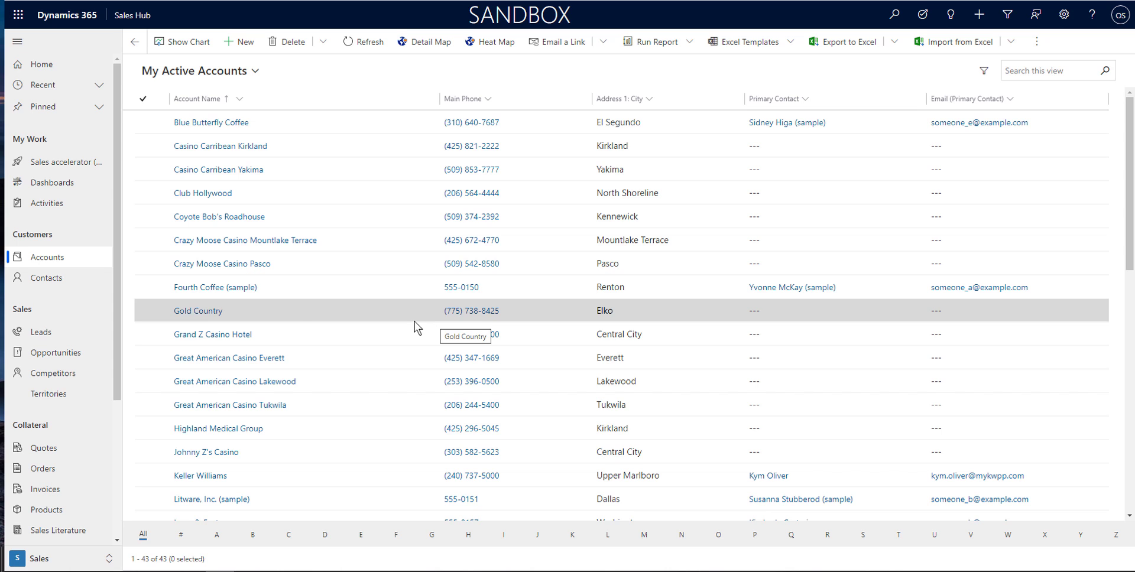
Step: Show the My Active Contacts view of the contacts and open the record of the Keller Williams contact
{"action": "left_click", "coordinate": [57, 280]}
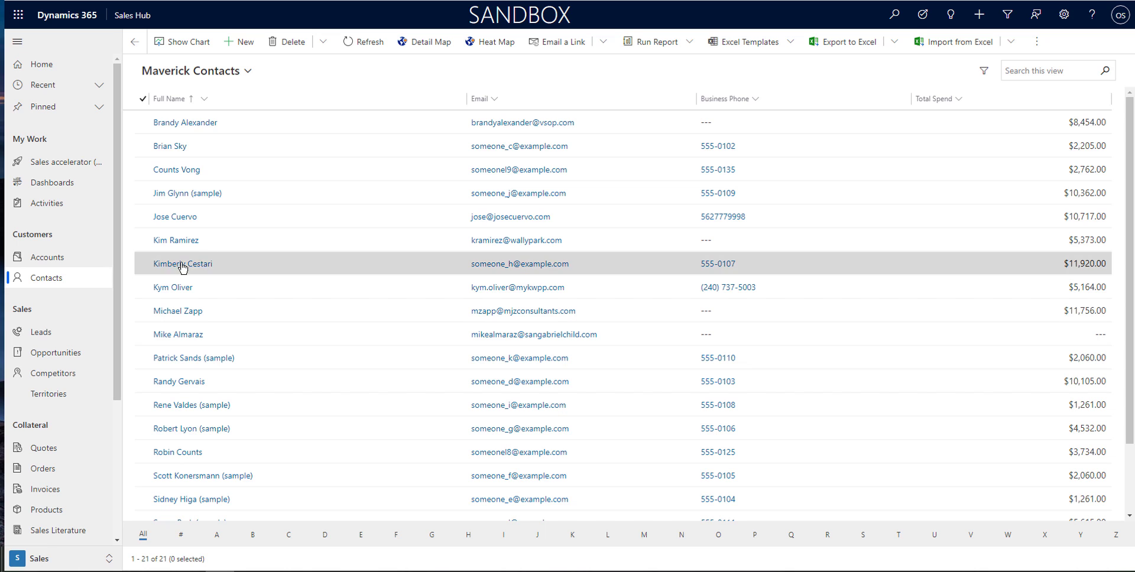
{"action": "left_click", "coordinate": [248, 71]}
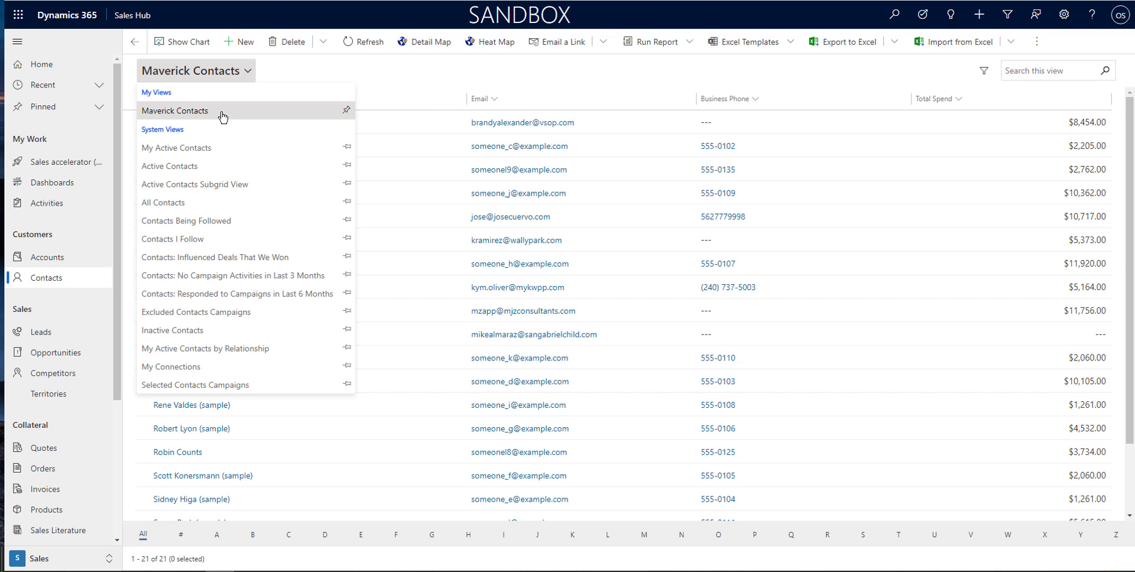
{"action": "left_click", "coordinate": [199, 149]}
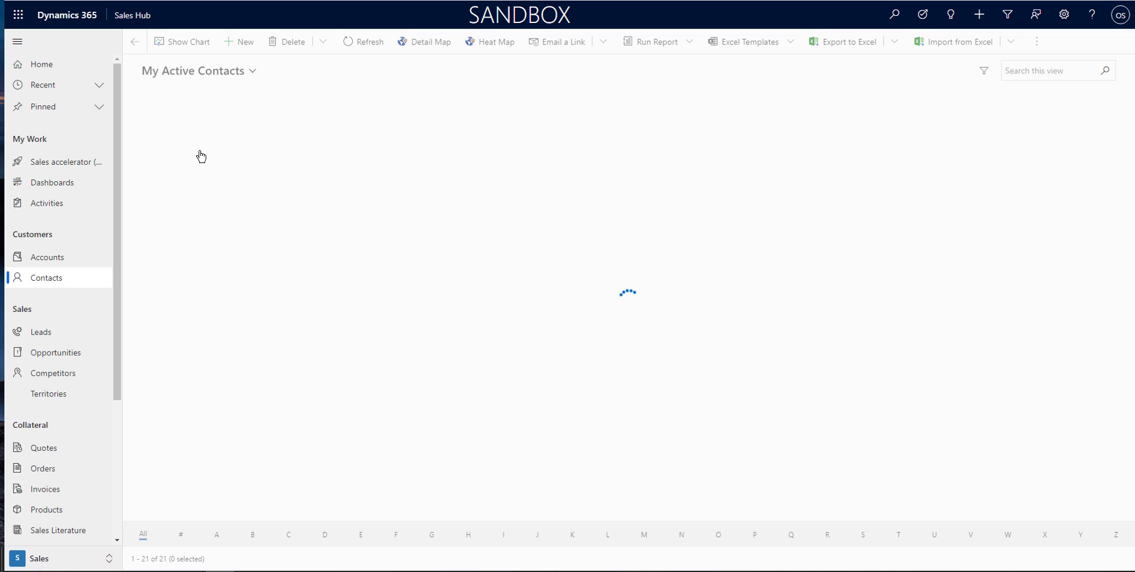
{"action": "left_click", "coordinate": [196, 81]}
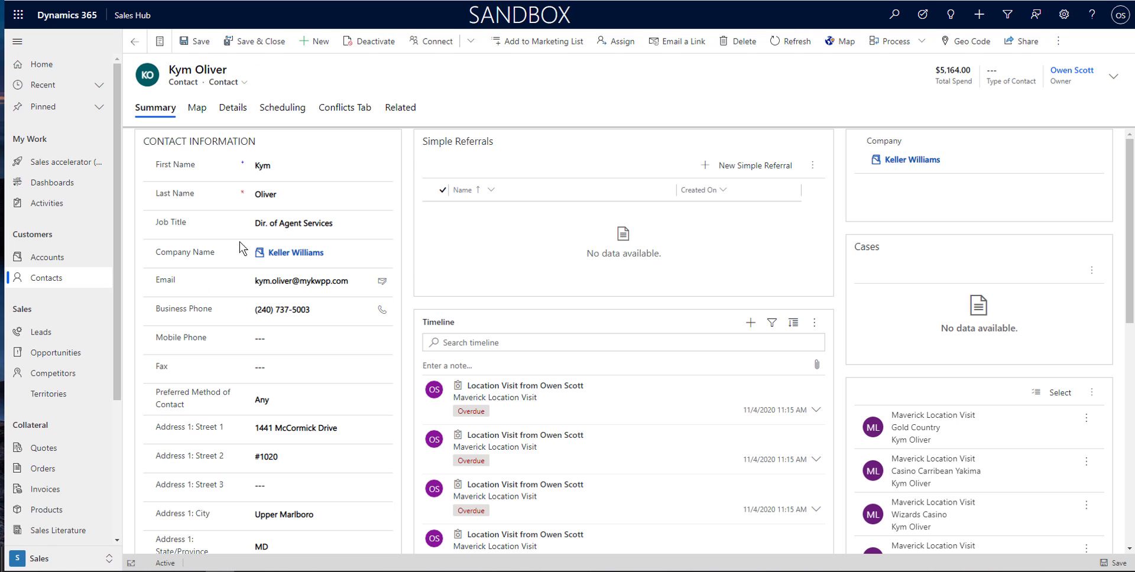
Step: Open the Blue Butterfly Coffee account and examine its summary, including the primary contact, timeline and address map
{"action": "left_click", "coordinate": [52, 259]}
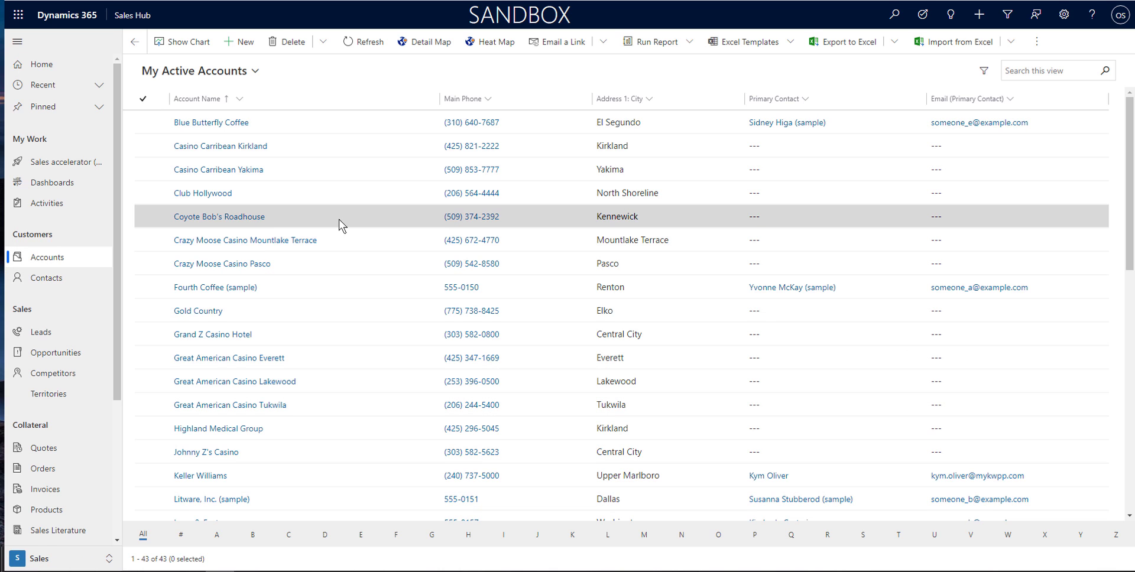
{"action": "double_click", "coordinate": [397, 122]}
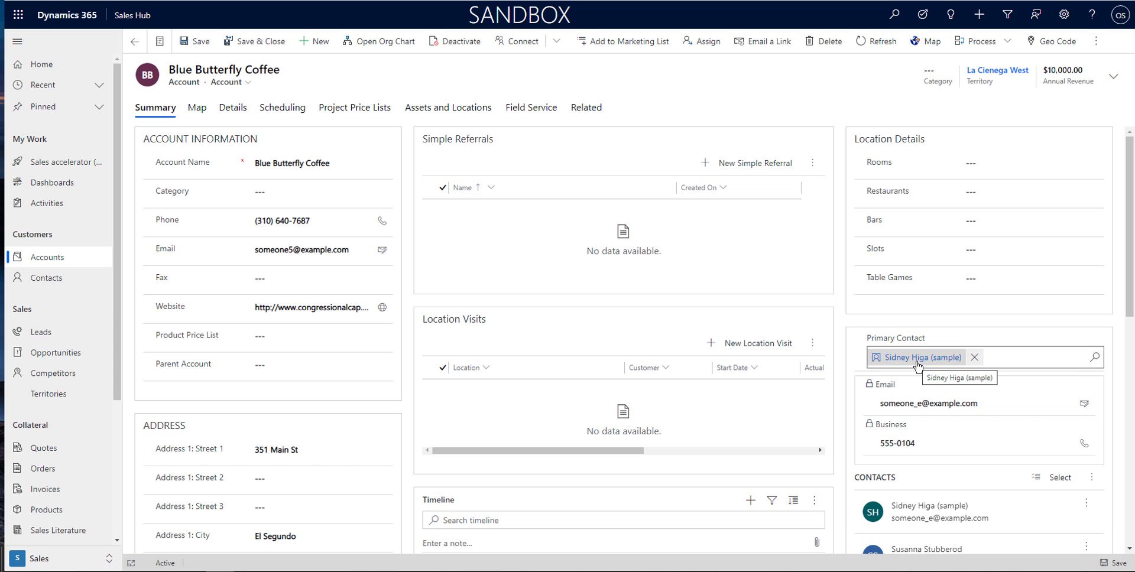
{"action": "mouse_move", "coordinate": [918, 366]}
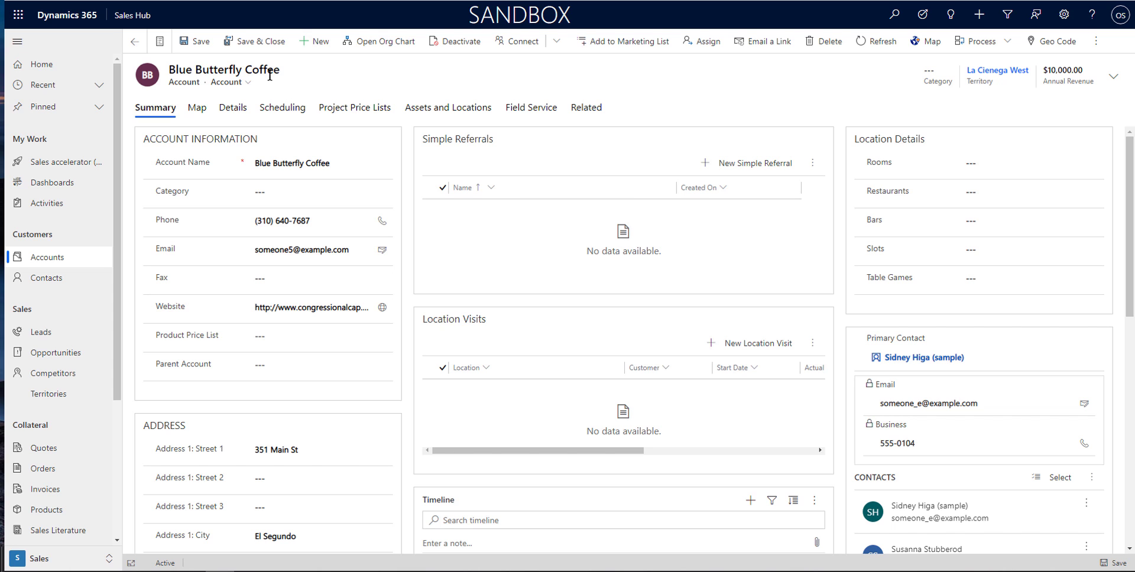
{"action": "scroll", "coordinate": [858, 476], "scroll_direction": "down", "scroll_amount": 3}
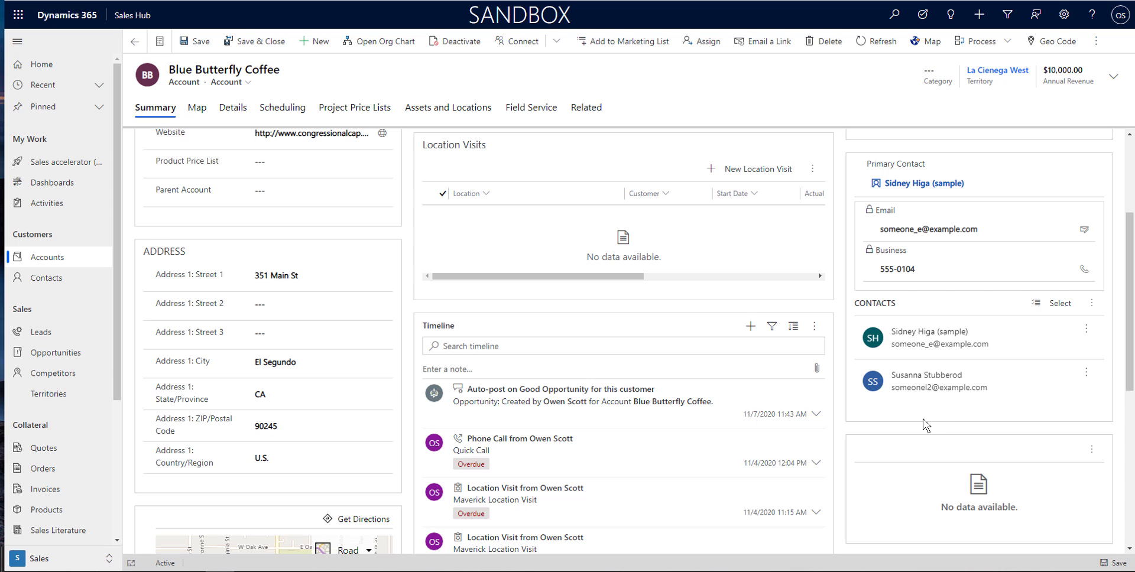
{"action": "scroll", "coordinate": [924, 426], "scroll_direction": "up", "scroll_amount": 2}
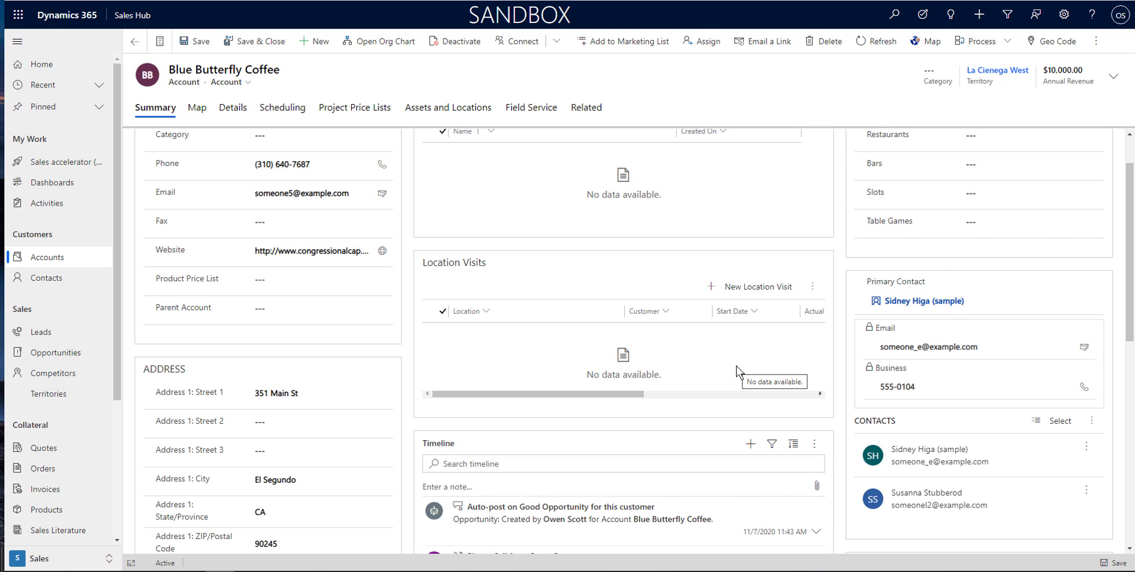
{"action": "scroll", "coordinate": [738, 371], "scroll_direction": "up", "scroll_amount": 1}
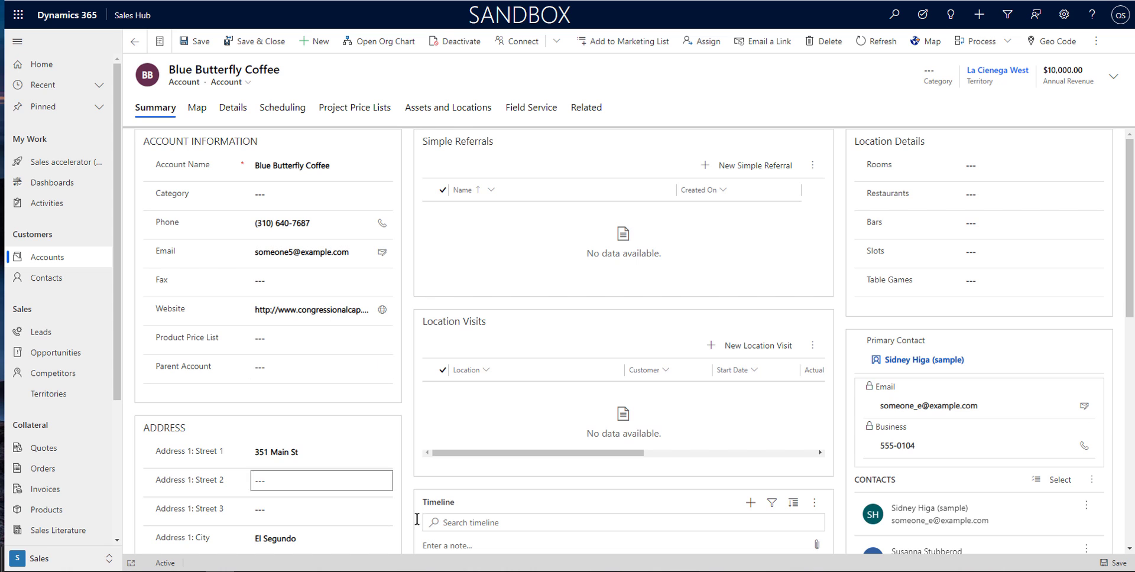
{"action": "scroll", "coordinate": [779, 480], "scroll_direction": "down", "scroll_amount": 10}
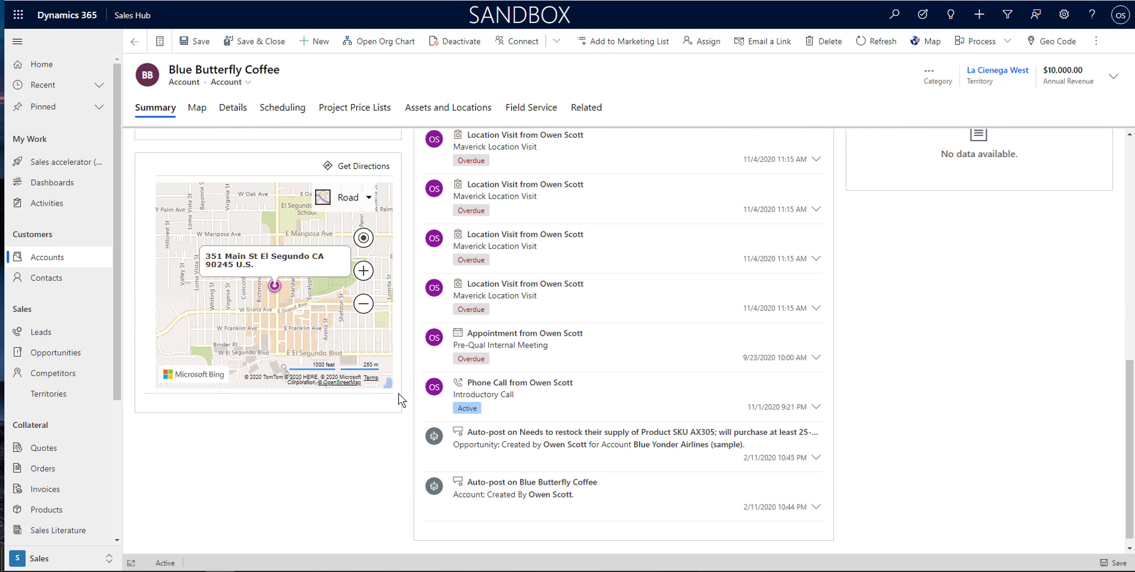
{"action": "scroll", "coordinate": [406, 359], "scroll_direction": "up", "scroll_amount": 10}
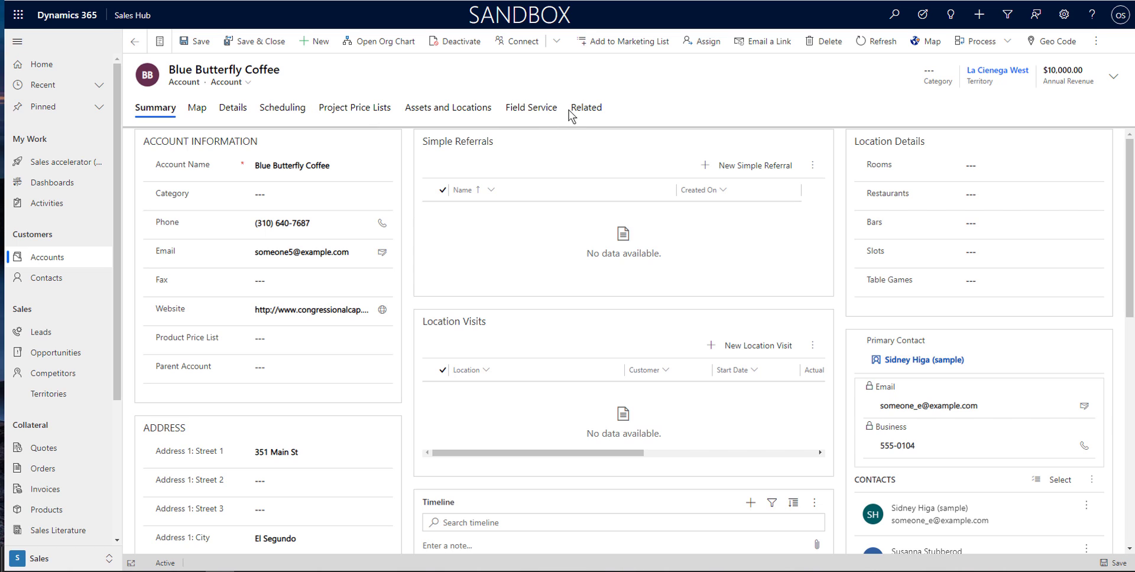
Step: Examine the detailed information of the Blue Butterfly Coffee account and the list of its related record types
{"action": "left_click", "coordinate": [236, 112]}
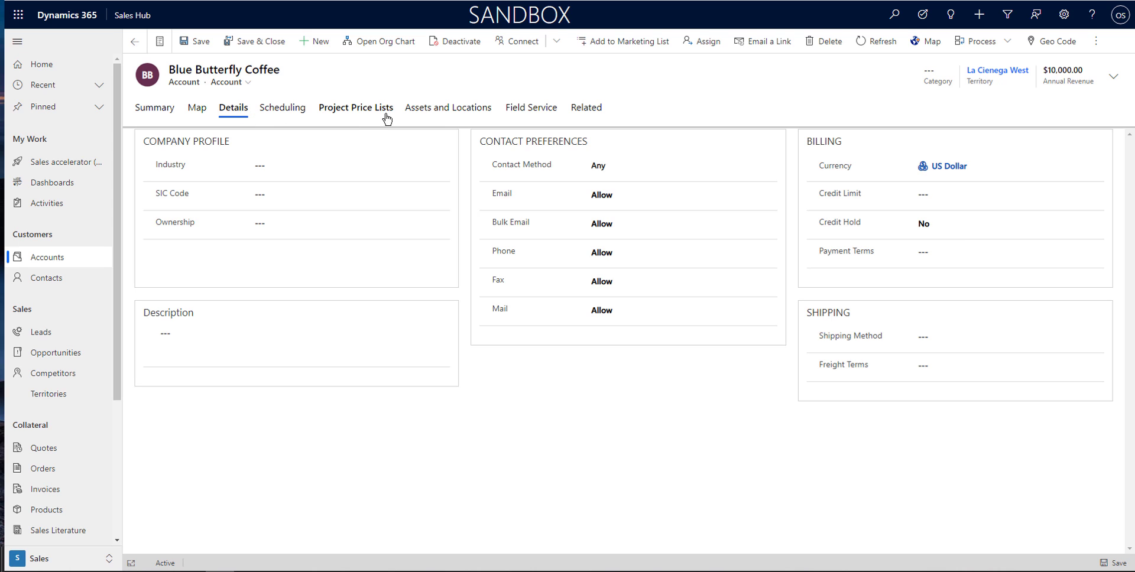
{"action": "left_click", "coordinate": [589, 113]}
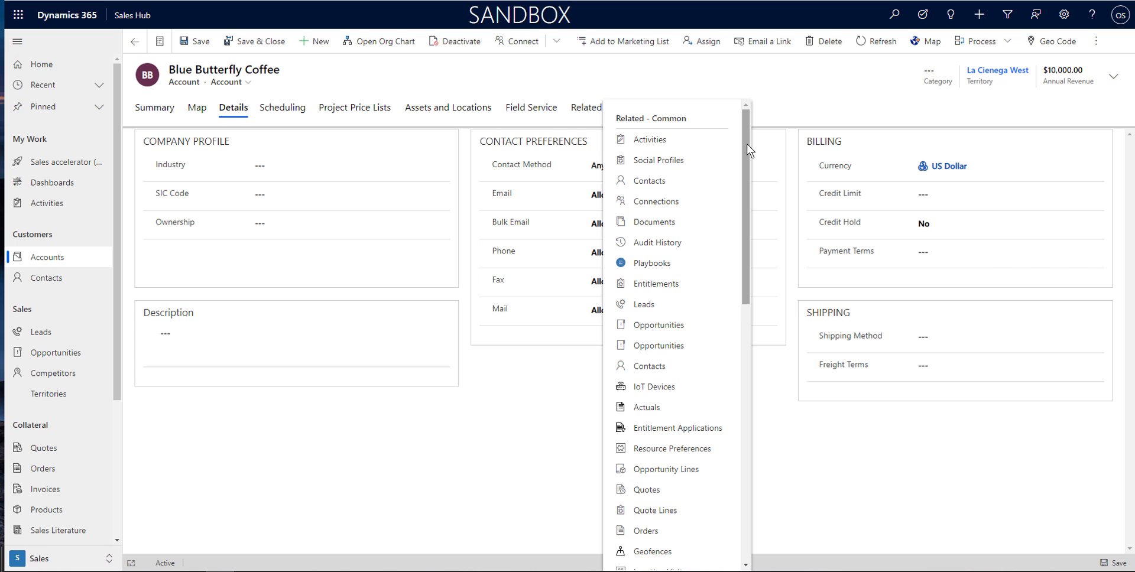
{"action": "mouse_move", "coordinate": [749, 136]}
{"action": "left_mouse_down"}
{"action": "mouse_move", "coordinate": [750, 234]}
{"action": "mouse_move", "coordinate": [749, 139]}
{"action": "left_mouse_up"}
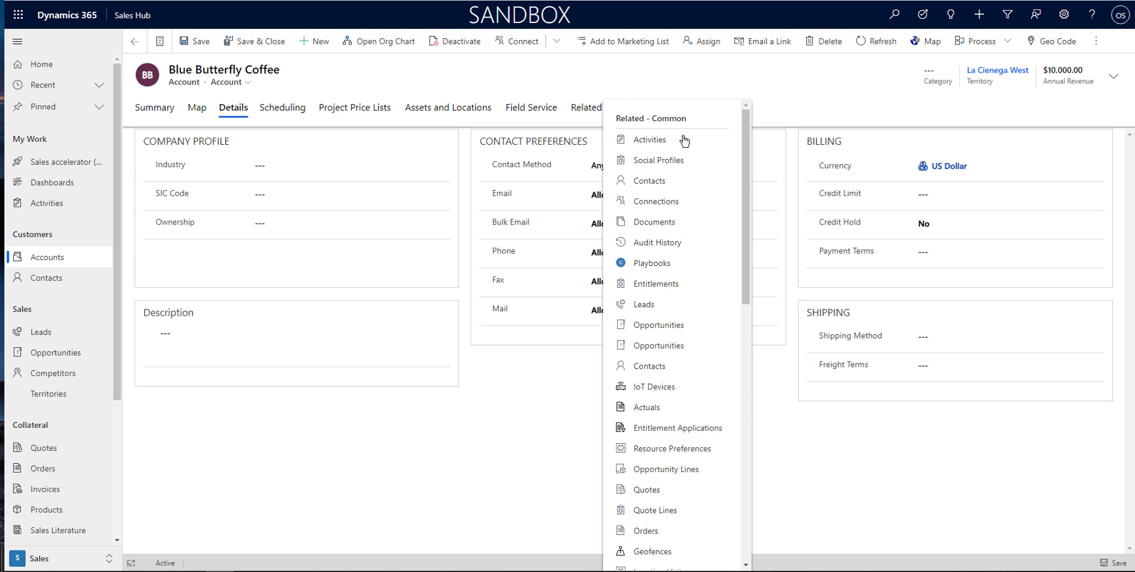
{"action": "left_click", "coordinate": [353, 465]}
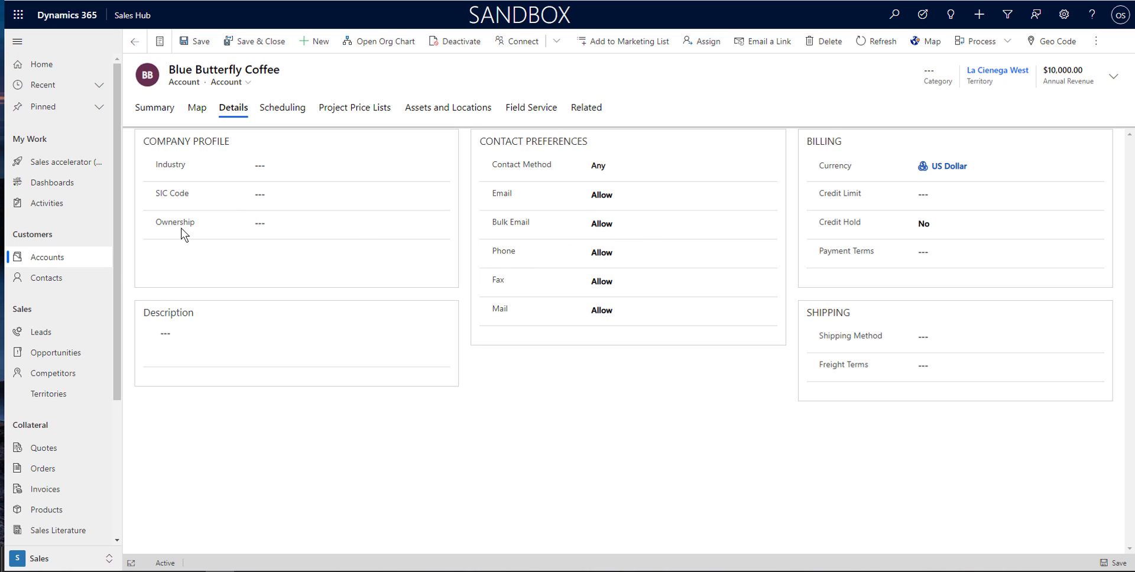
Step: Open the Titos Tacos lead from the LAD Leads view and qualify it into an opportunity
{"action": "left_click", "coordinate": [42, 332]}
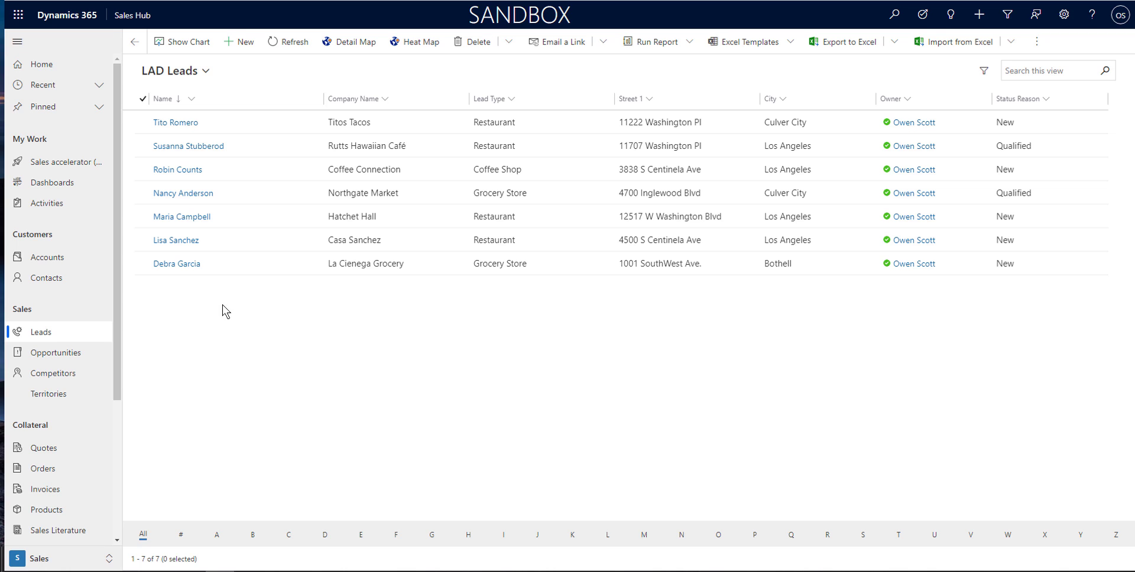
{"action": "double_click", "coordinate": [424, 124]}
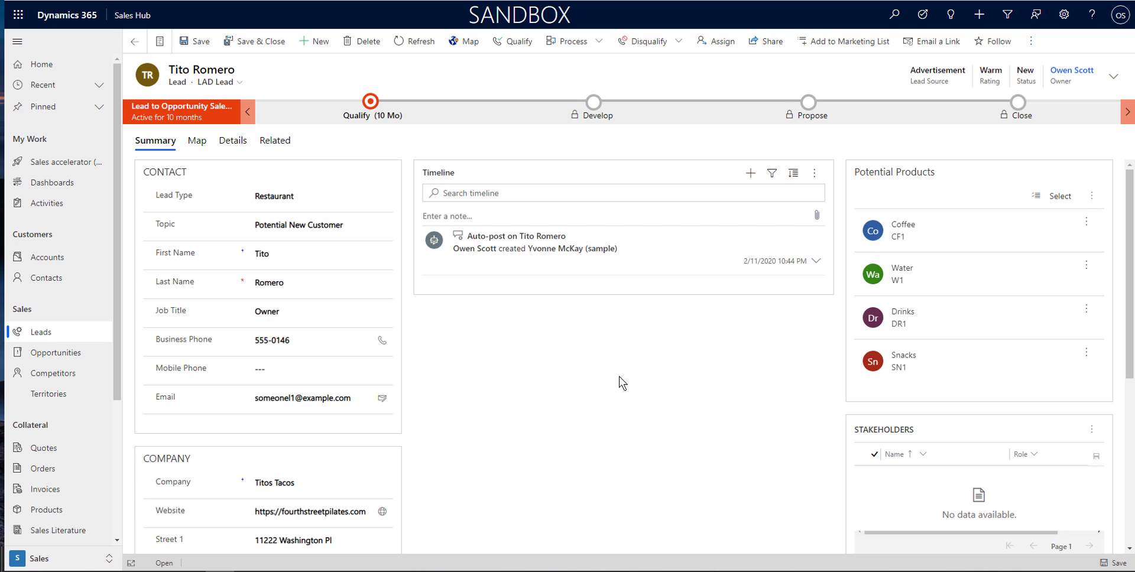
{"action": "left_click", "coordinate": [263, 253]}
{"action": "left_click", "coordinate": [268, 281]}
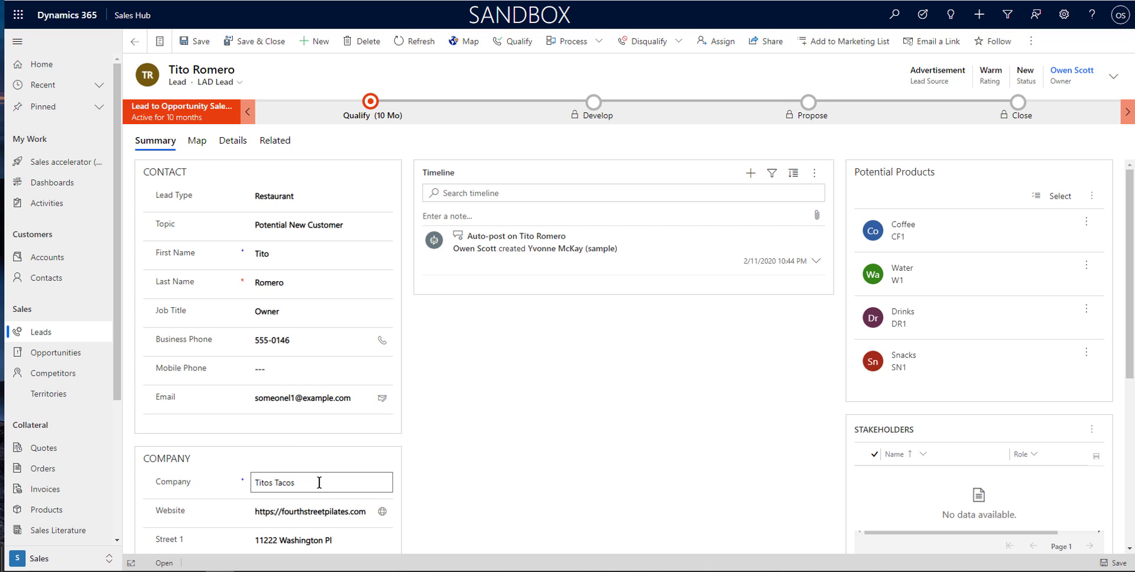
{"action": "left_click", "coordinate": [519, 46]}
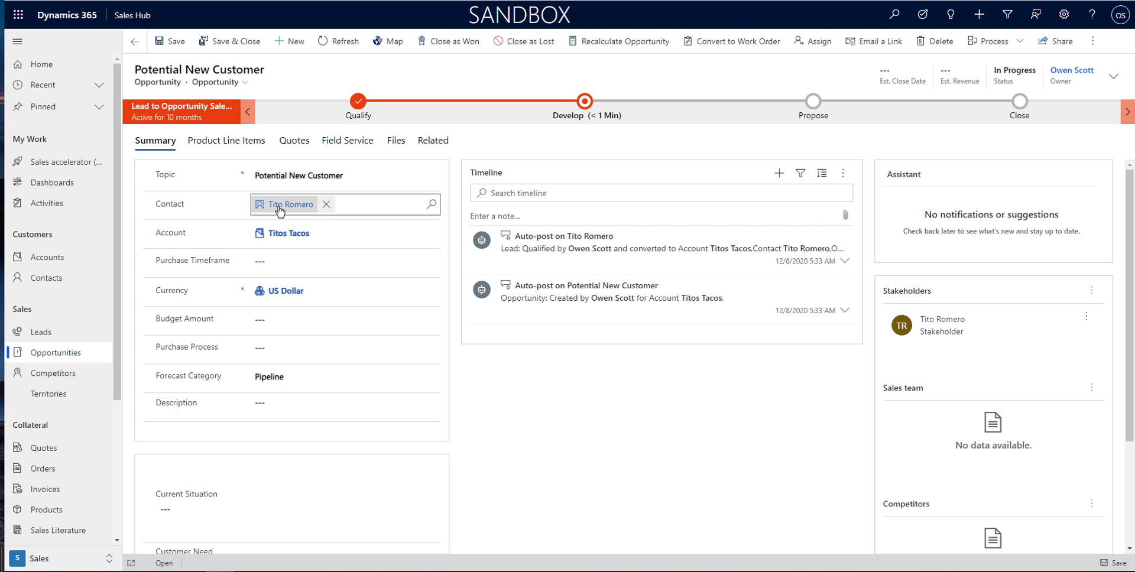
Step: Examine the opportunity's Titos Tacos account, including its primary contact, timeline and address map, and return to the opportunity
{"action": "mouse_move", "coordinate": [286, 212]}
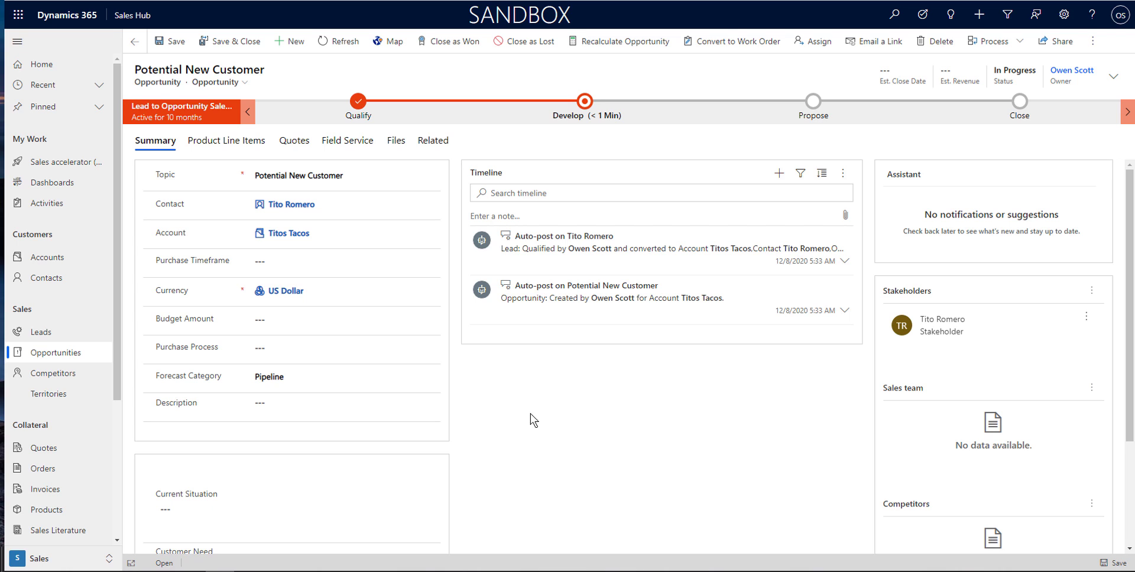
{"action": "left_click", "coordinate": [402, 233]}
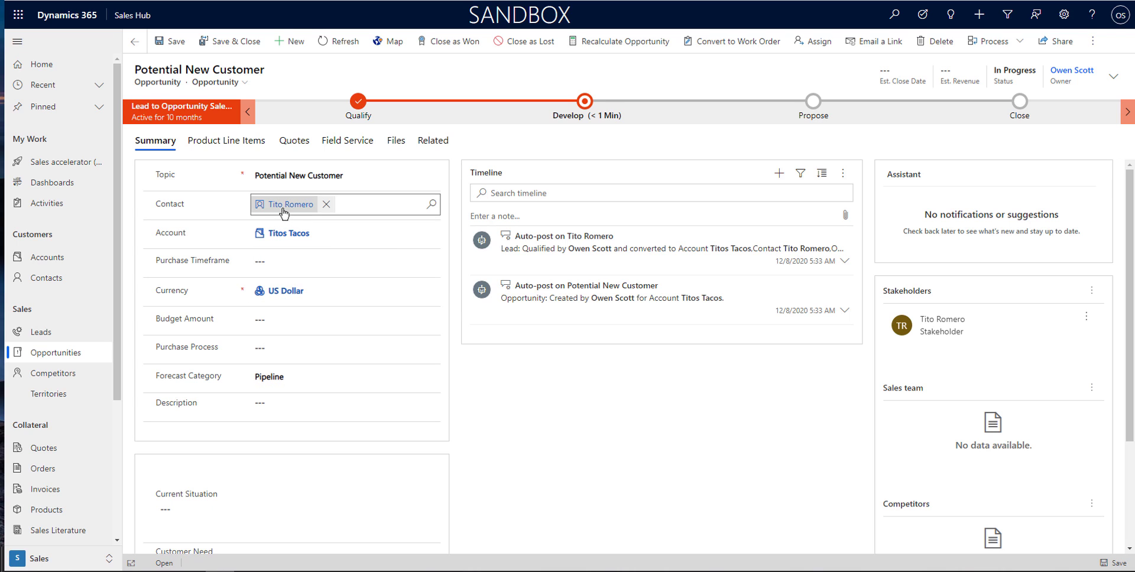
{"action": "left_click", "coordinate": [295, 238]}
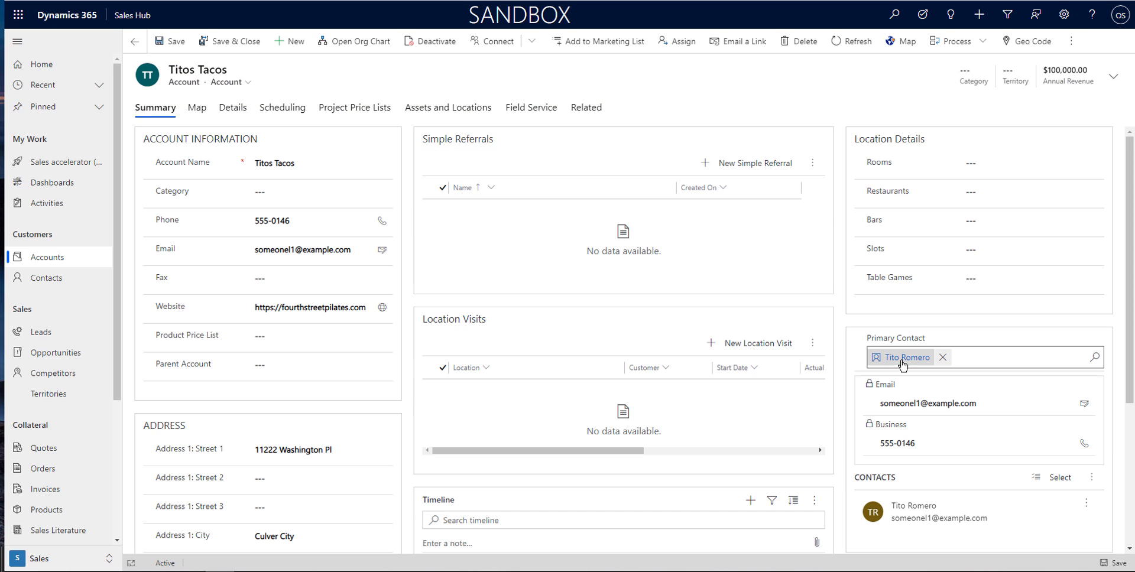
{"action": "mouse_move", "coordinate": [914, 364]}
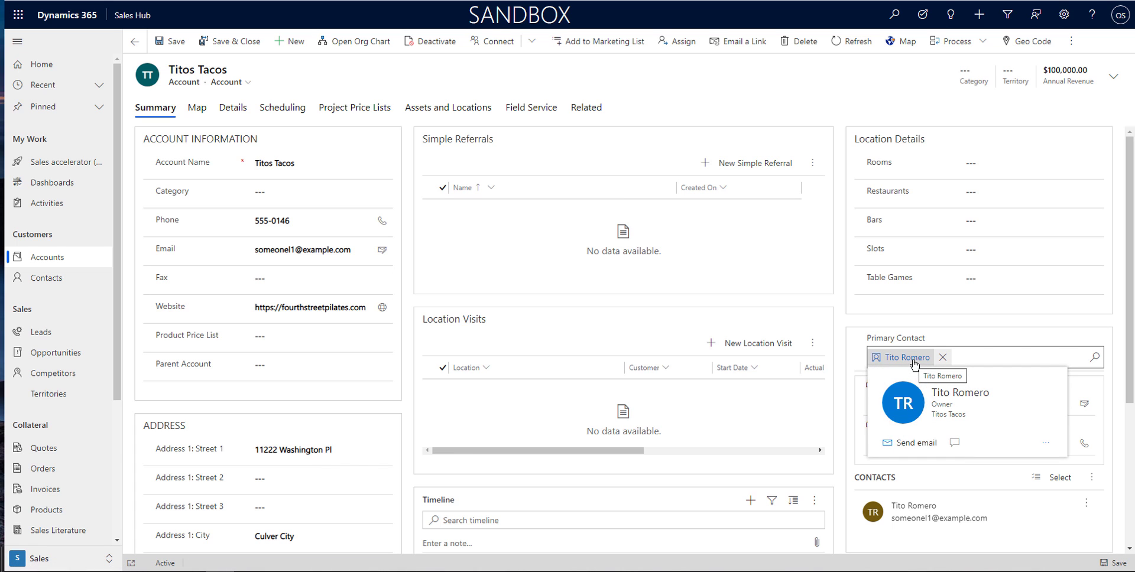
{"action": "scroll", "coordinate": [813, 405], "scroll_direction": "down", "scroll_amount": 3}
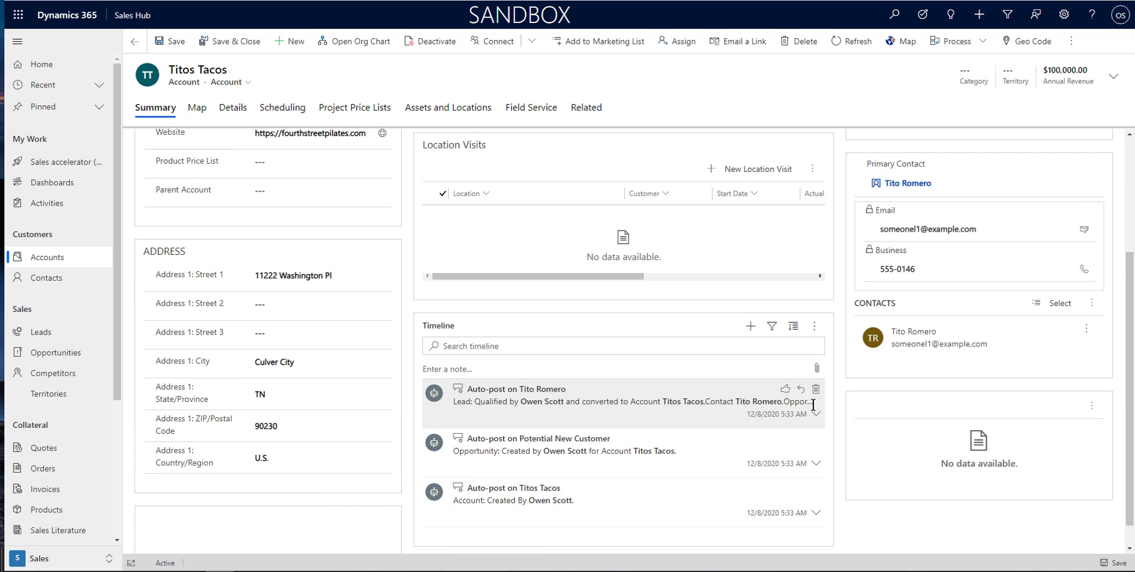
{"action": "scroll", "coordinate": [814, 410], "scroll_direction": "down", "scroll_amount": 3}
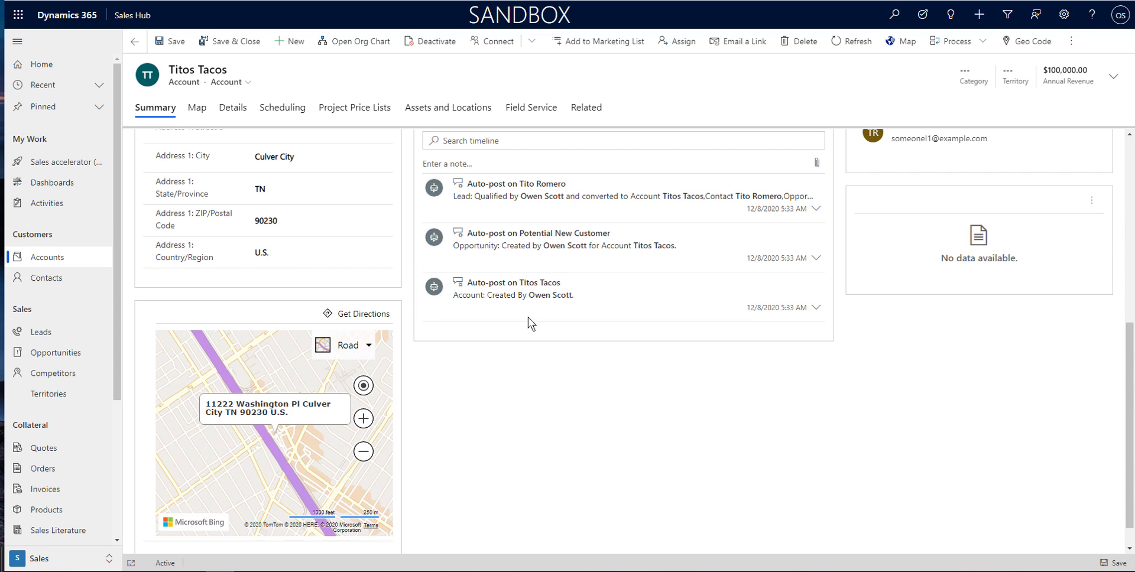
{"action": "scroll", "coordinate": [279, 432], "scroll_direction": "up", "scroll_amount": 1}
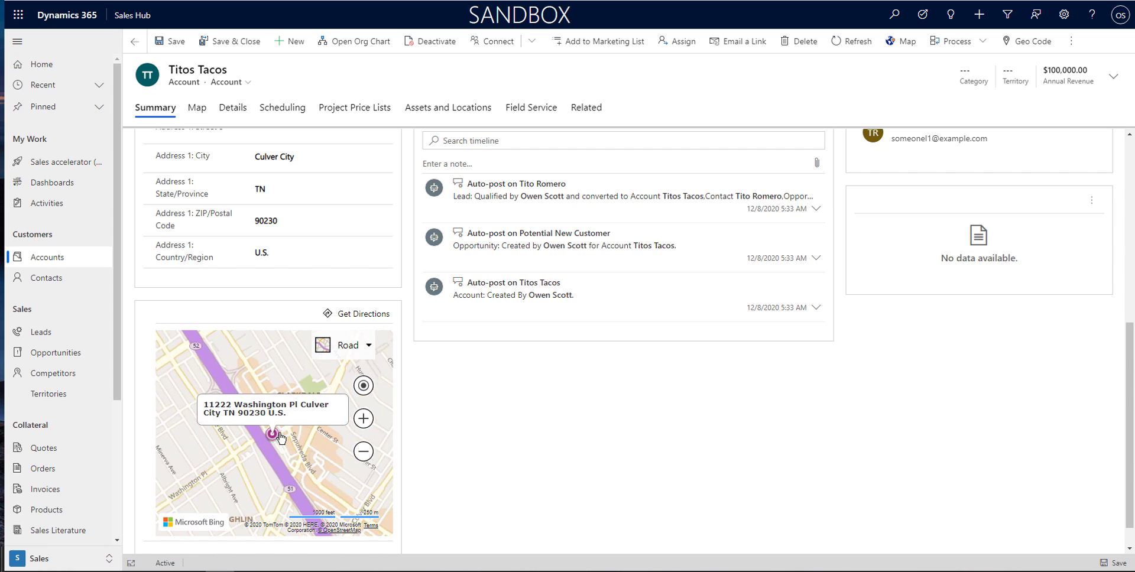
{"action": "scroll", "coordinate": [609, 437], "scroll_direction": "up", "scroll_amount": 6}
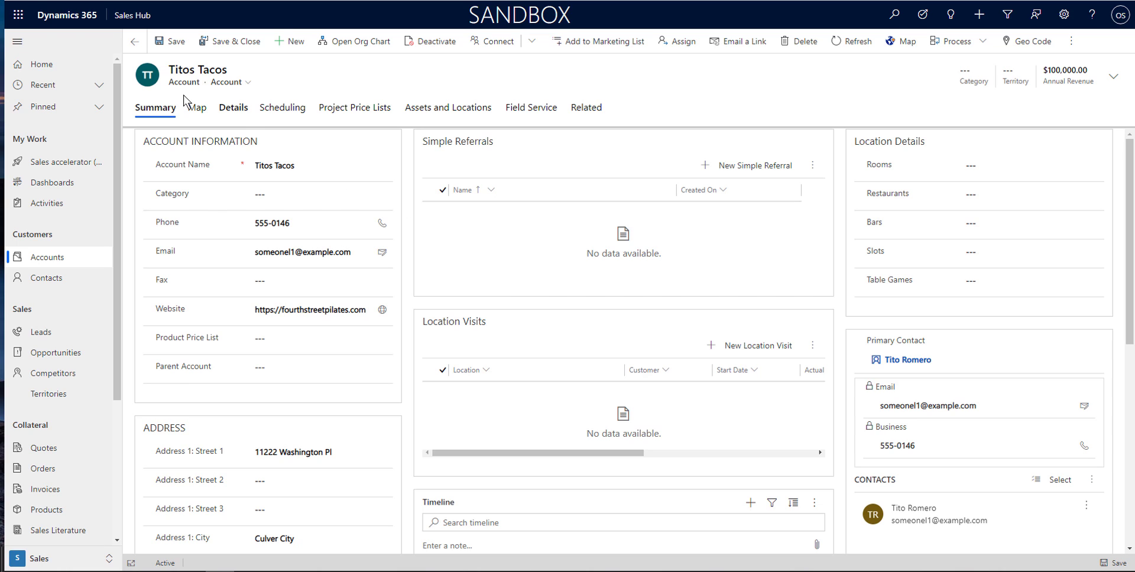
{"action": "left_click", "coordinate": [20, 0]}
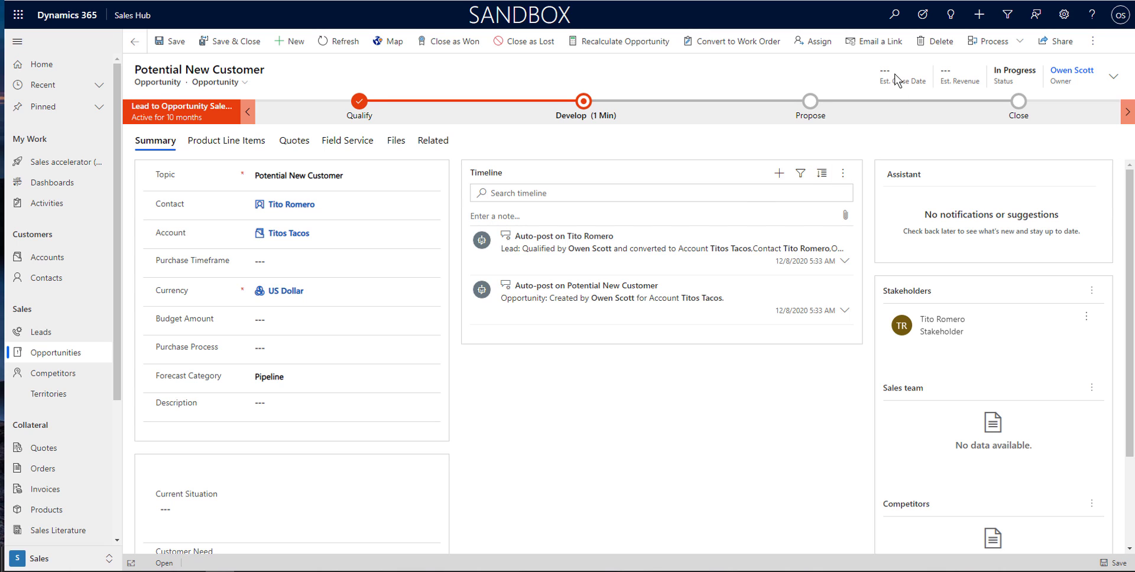
Step: Set the opportunity's estimated close date to 1/5/2021 and its estimated revenue to 125000, and save the record
{"action": "left_click", "coordinate": [1116, 76]}
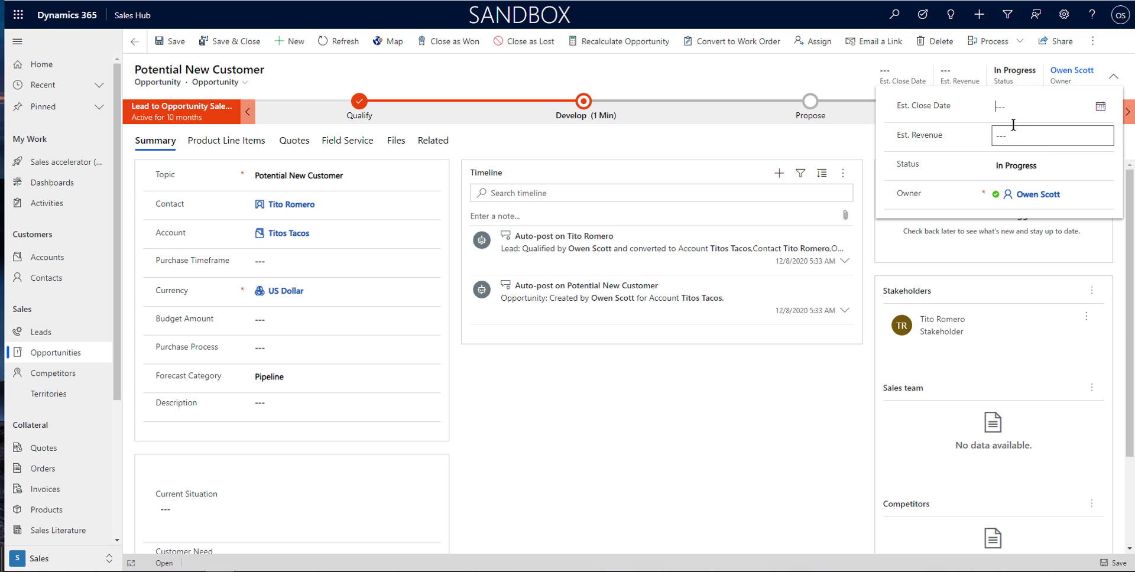
{"action": "left_click", "coordinate": [1100, 108]}
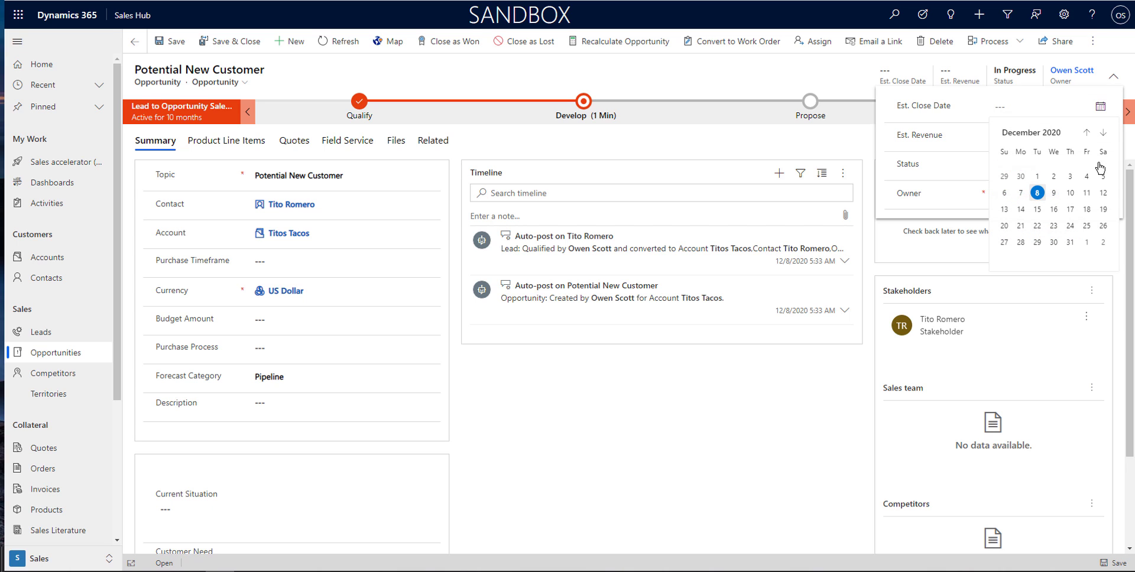
{"action": "left_click", "coordinate": [1103, 132]}
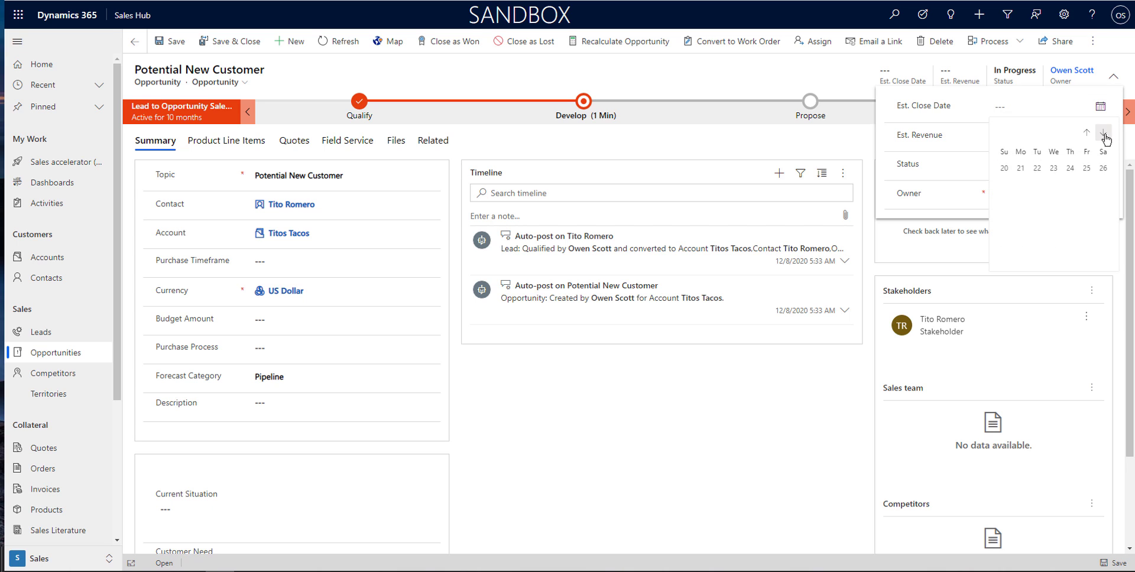
{"action": "left_click", "coordinate": [1036, 191]}
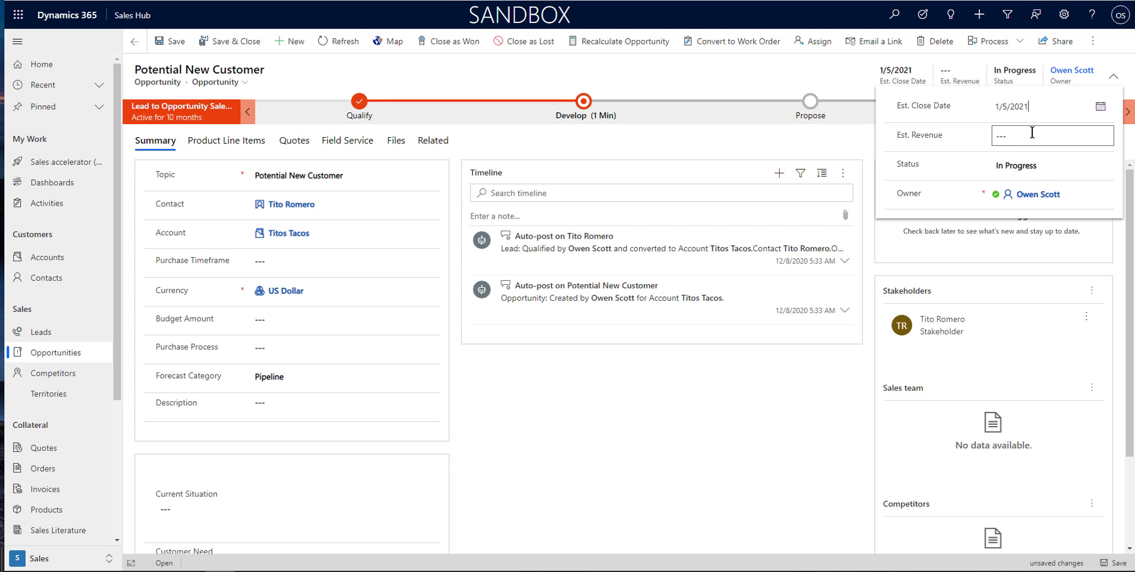
{"action": "left_click", "coordinate": [1029, 137]}
{"action": "type", "text": "125000"}
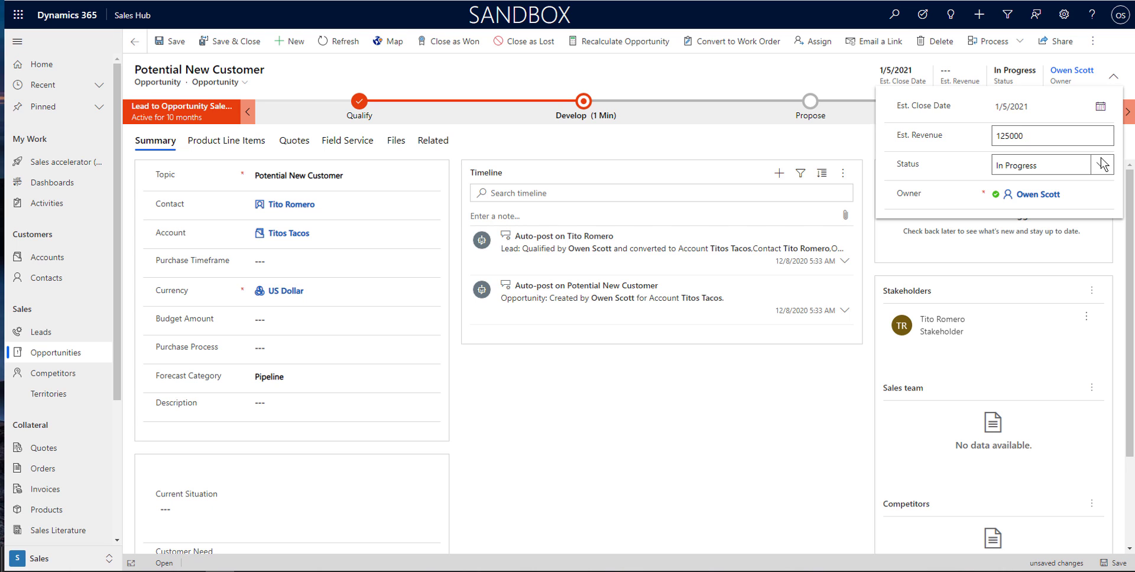
{"action": "left_click", "coordinate": [743, 403]}
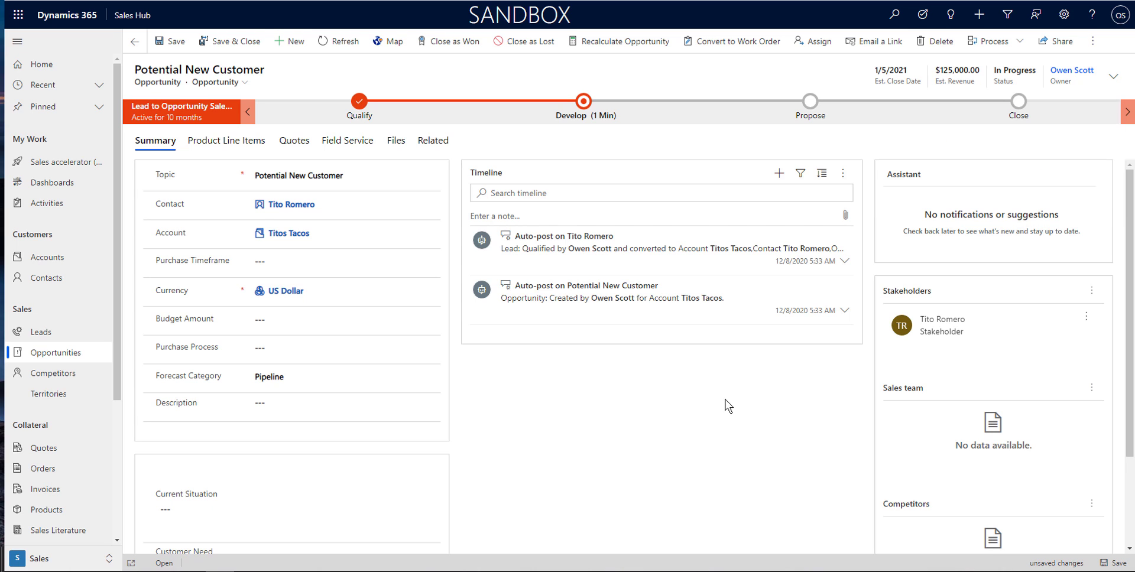
{"action": "left_click", "coordinate": [172, 41]}
Step: Examine the opportunity's Develop stage requirements, product line items and quotes, and return to its summary
{"action": "left_click", "coordinate": [584, 102]}
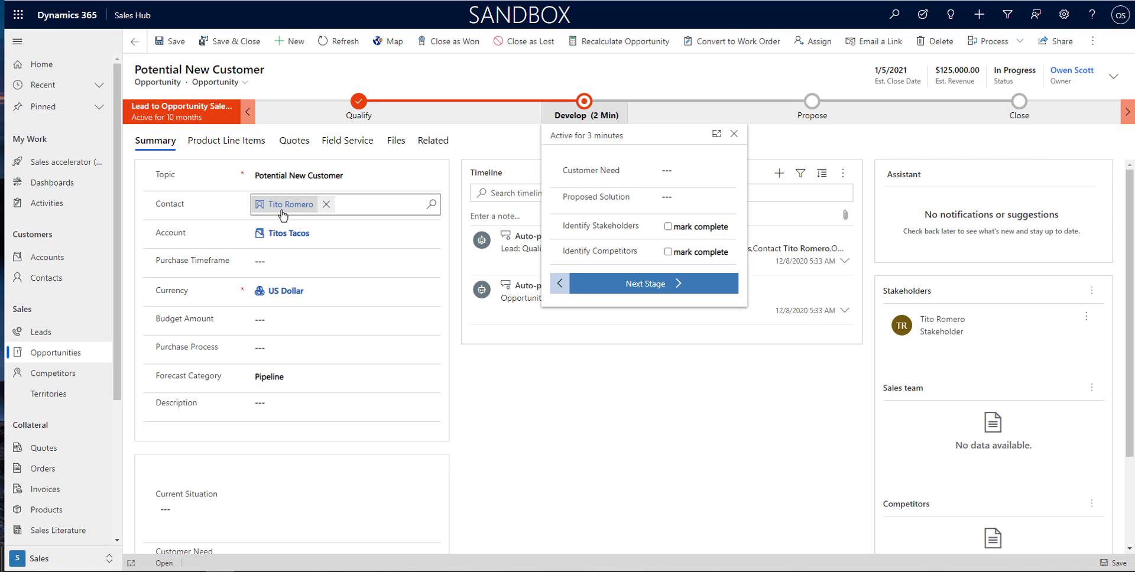
{"action": "left_click", "coordinate": [597, 357]}
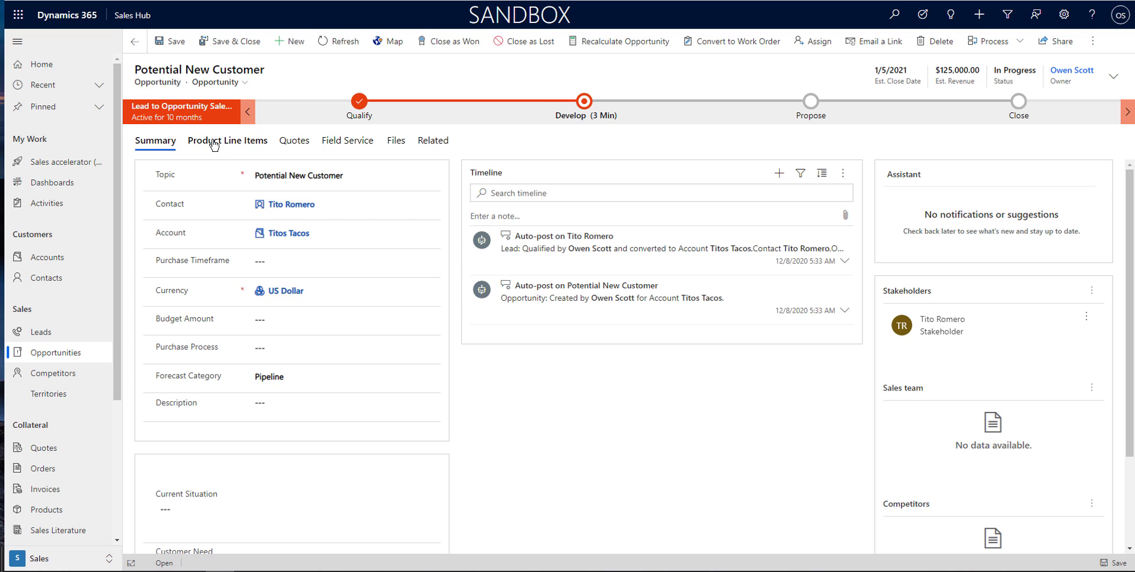
{"action": "left_click", "coordinate": [236, 143]}
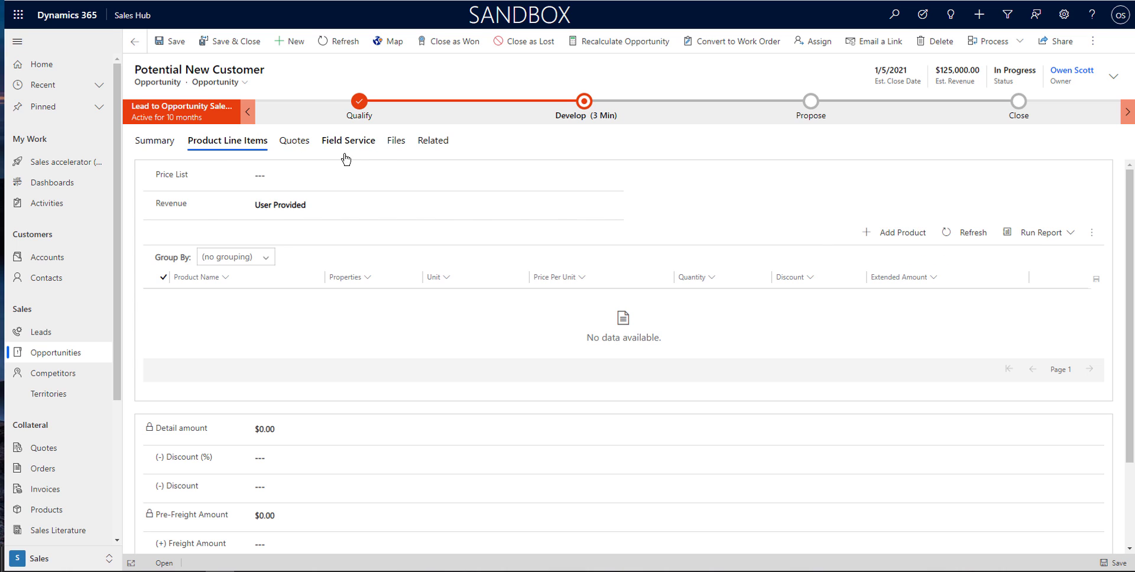
{"action": "left_click", "coordinate": [296, 146]}
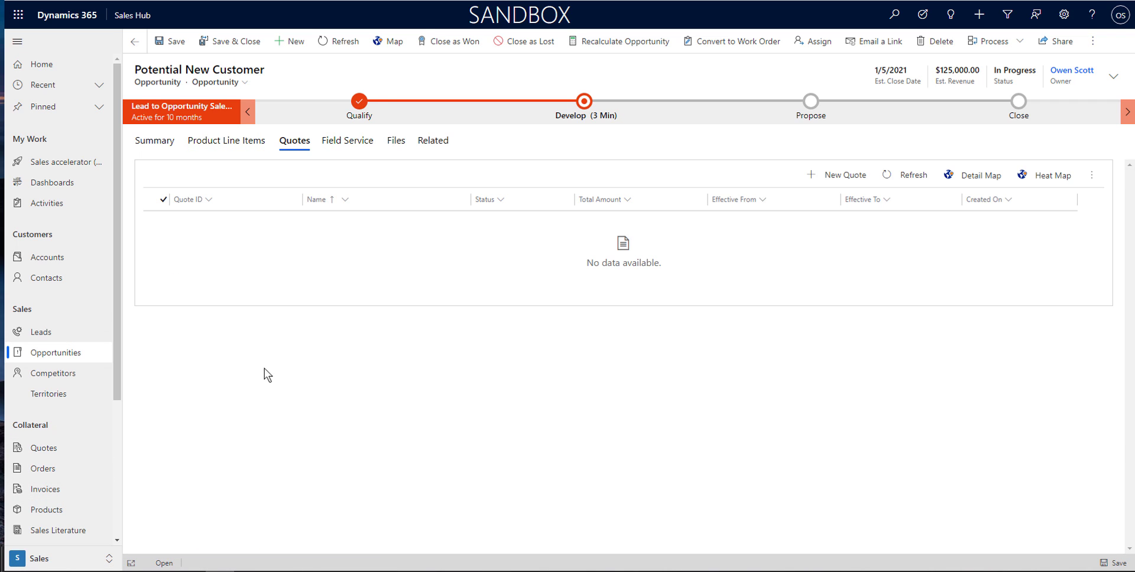
{"action": "left_click", "coordinate": [153, 143]}
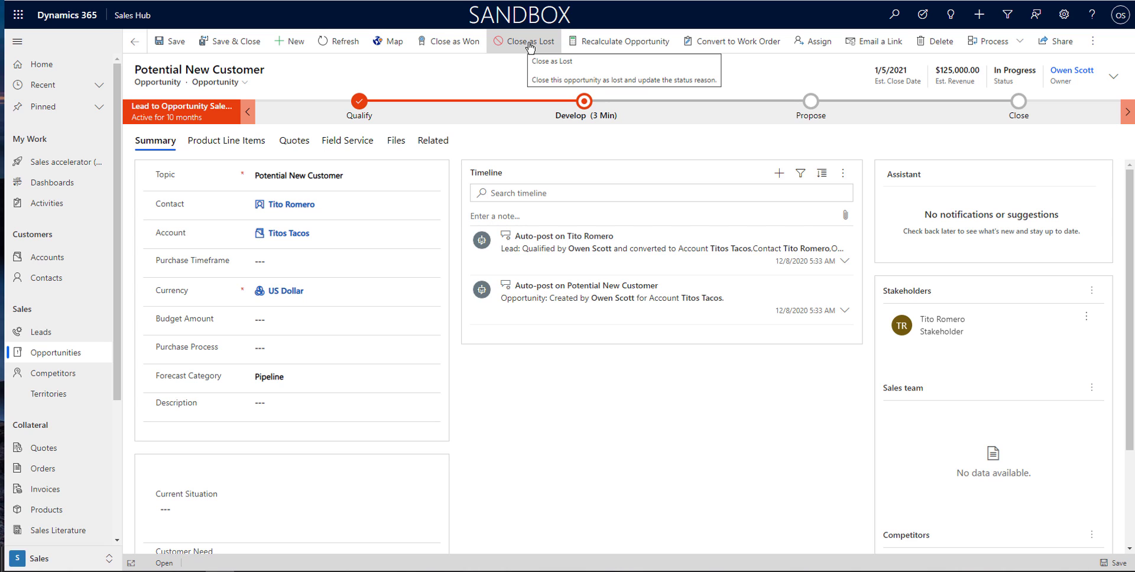
Step: Close the opportunity as won with an actual revenue of $125,000.00 and a close date of 12/8/2020
{"action": "left_click", "coordinate": [445, 46]}
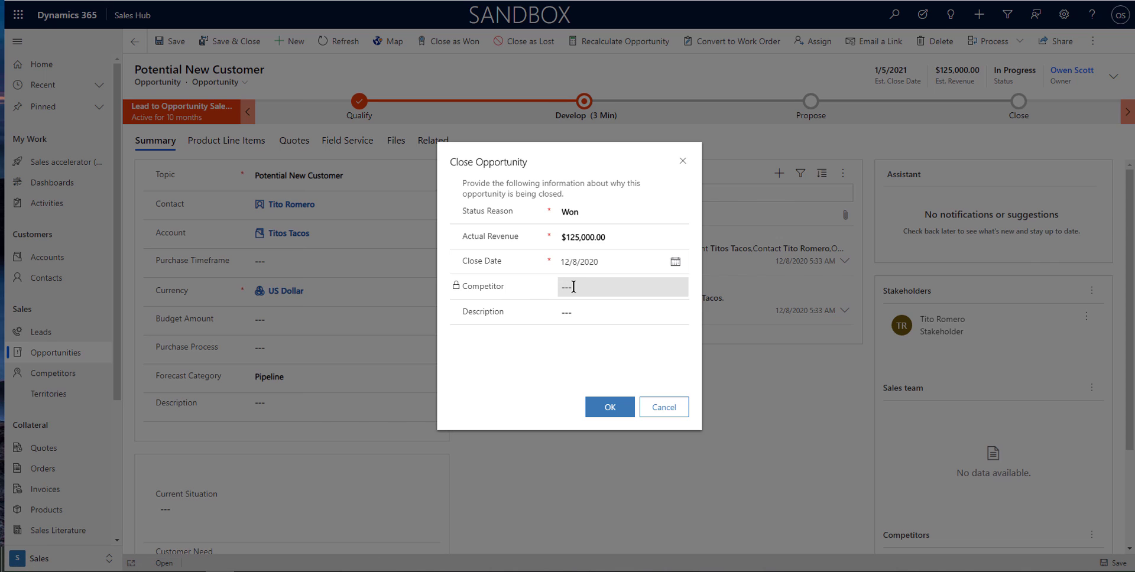
{"action": "left_click", "coordinate": [582, 320]}
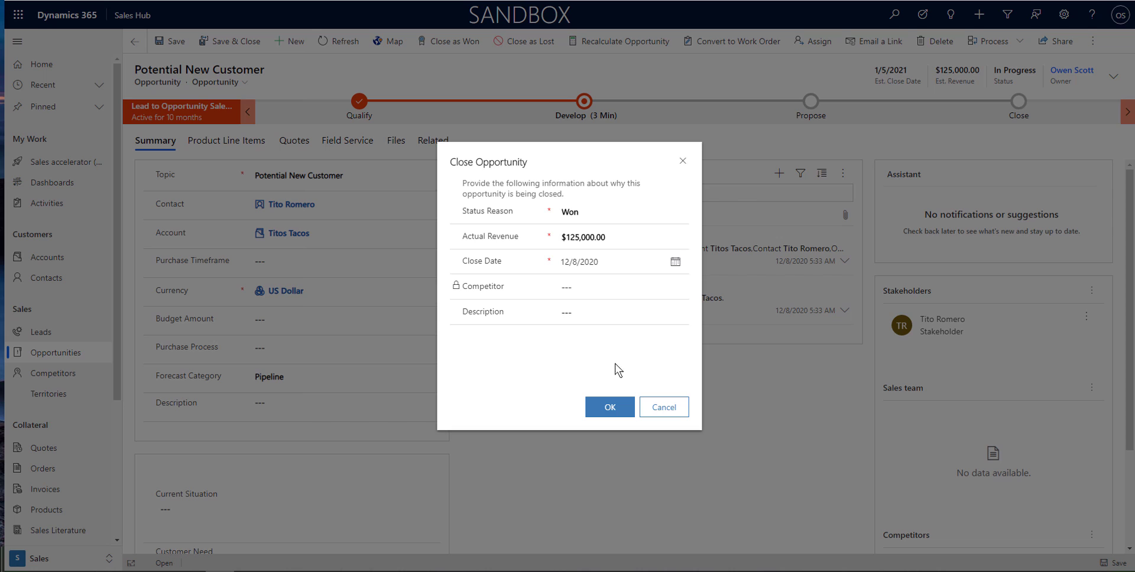
{"action": "left_click", "coordinate": [611, 408]}
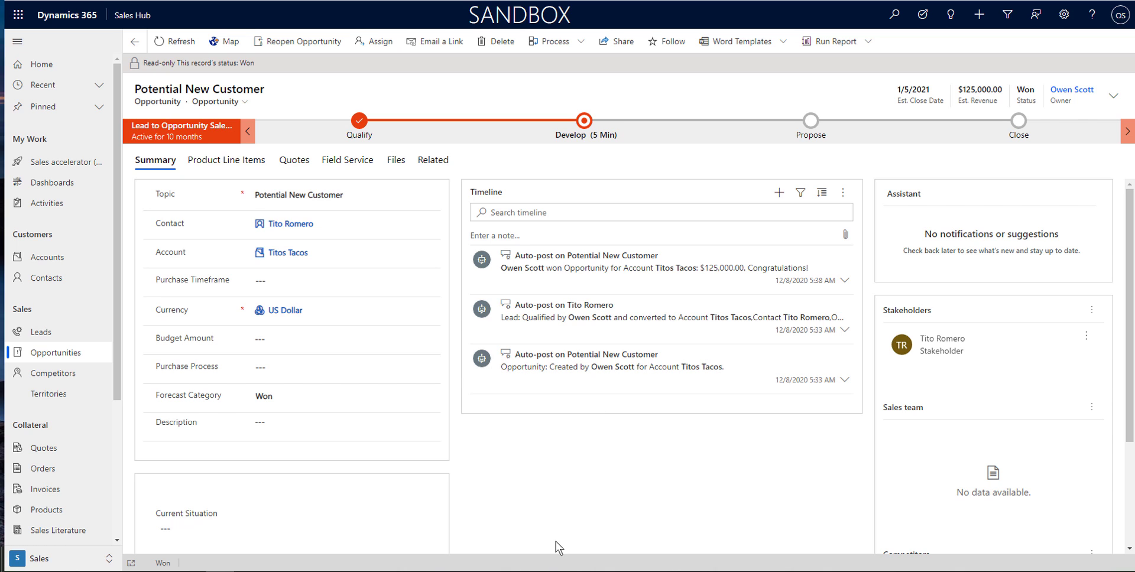
Step: Drill down into the Hot opportunities of the dashboard's Sales Pipeline funnel by Account as a column chart, and return to the full funnel
{"action": "left_click", "coordinate": [70, 185]}
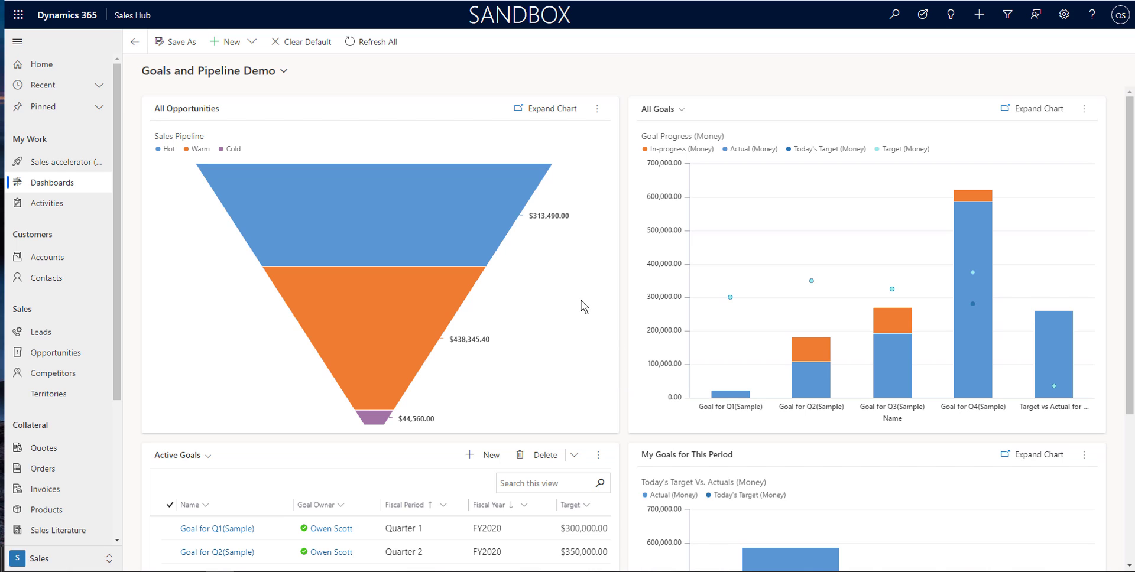
{"action": "mouse_move", "coordinate": [431, 222]}
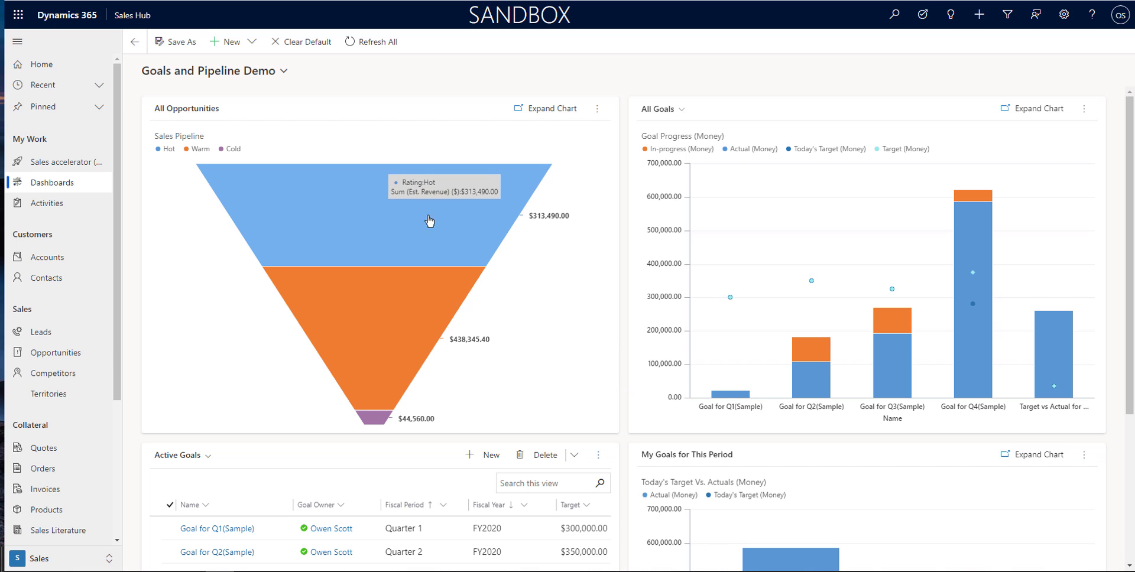
{"action": "left_click", "coordinate": [354, 217]}
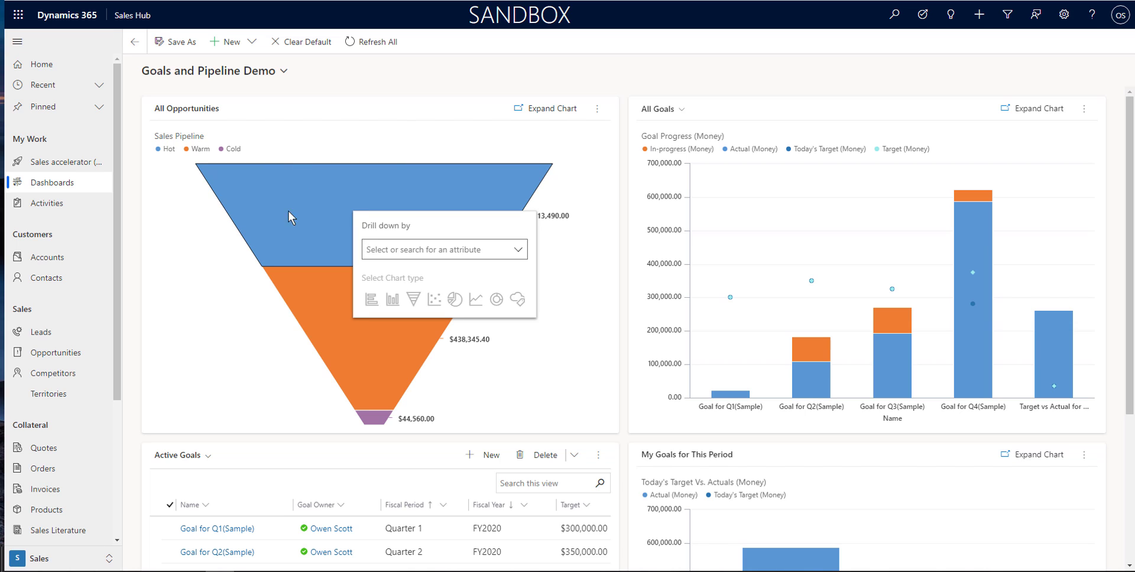
{"action": "left_click", "coordinate": [519, 251]}
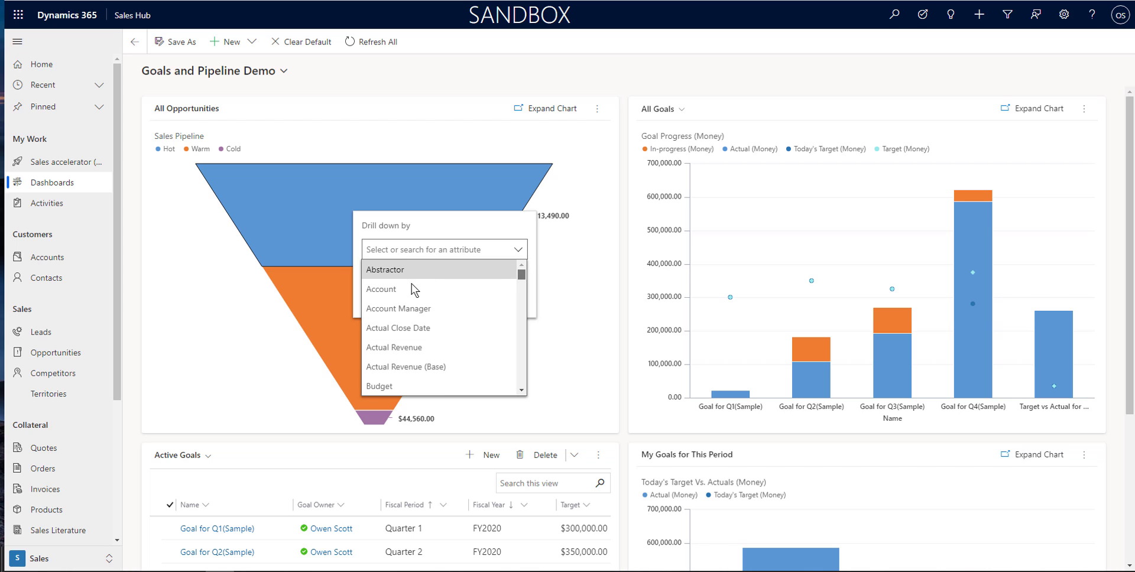
{"action": "left_click", "coordinate": [393, 290]}
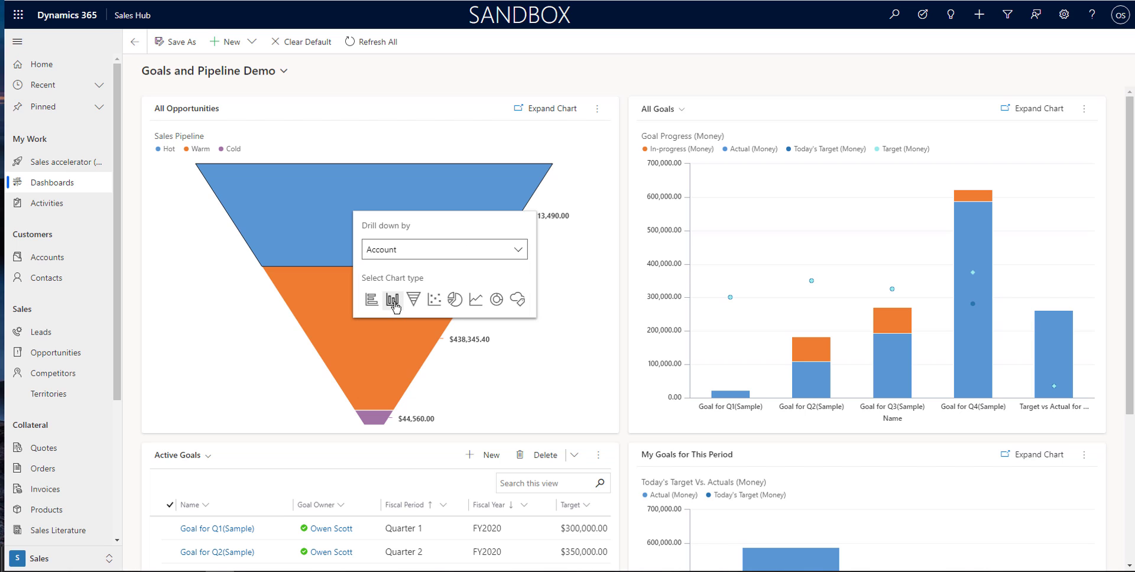
{"action": "left_click", "coordinate": [393, 300]}
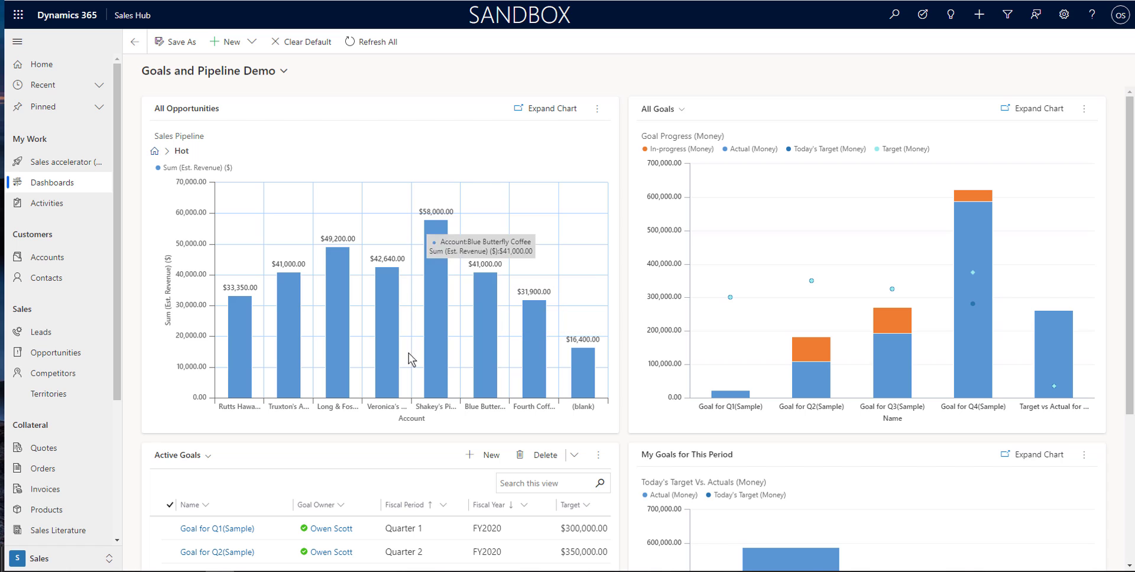
{"action": "left_click", "coordinate": [154, 152]}
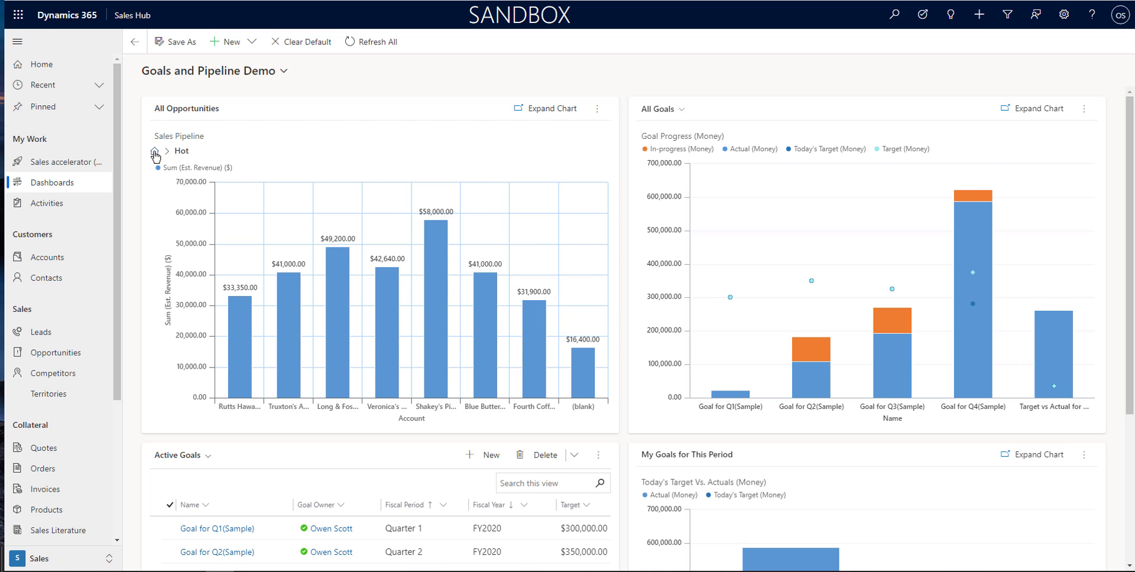
Step: Show the NorthWest Gaming dashboard and examine its spending charts by location and customer and the location visits list
{"action": "left_click", "coordinate": [285, 71]}
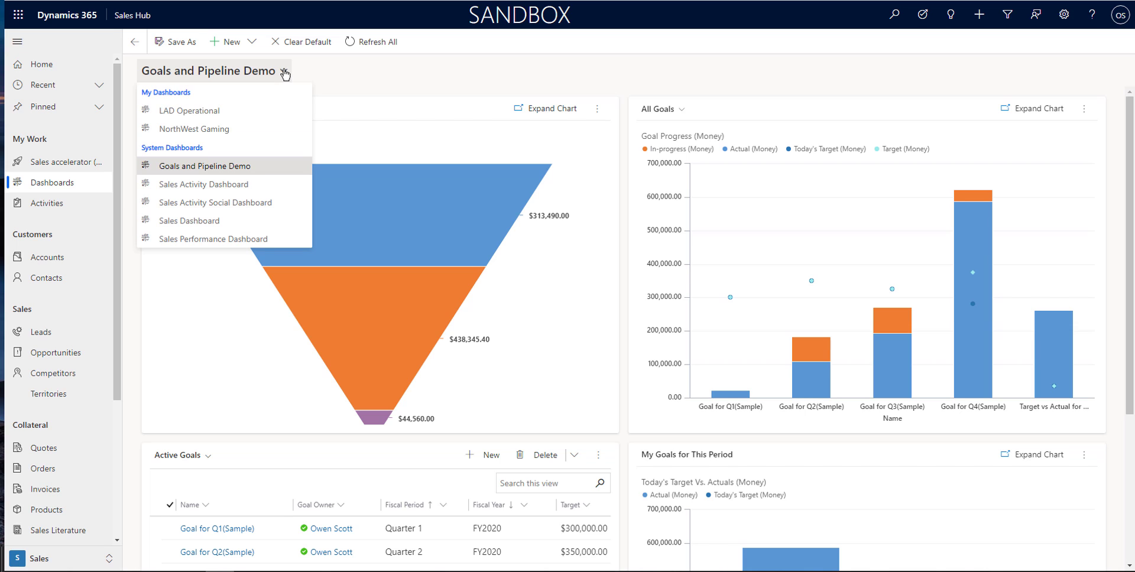
{"action": "left_click", "coordinate": [200, 129]}
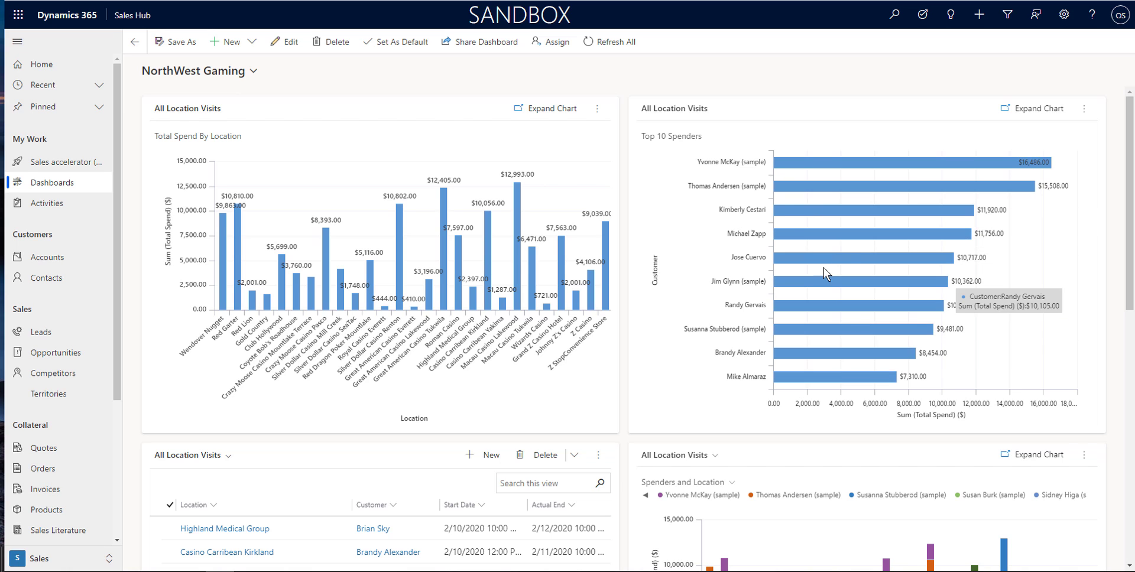
{"action": "mouse_move", "coordinate": [816, 259]}
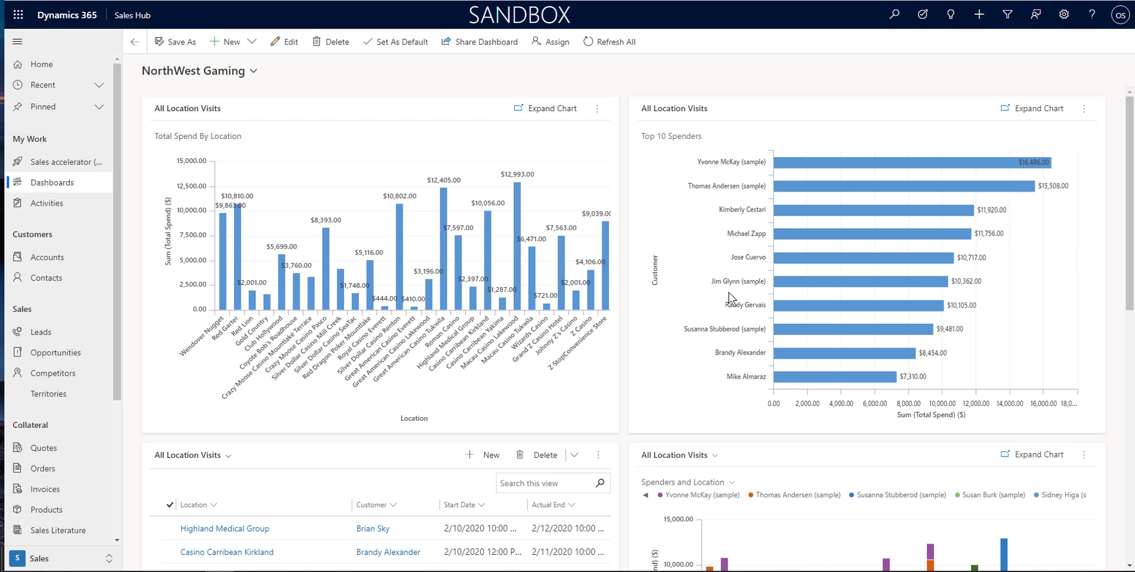
{"action": "scroll", "coordinate": [728, 331], "scroll_direction": "down", "scroll_amount": 4}
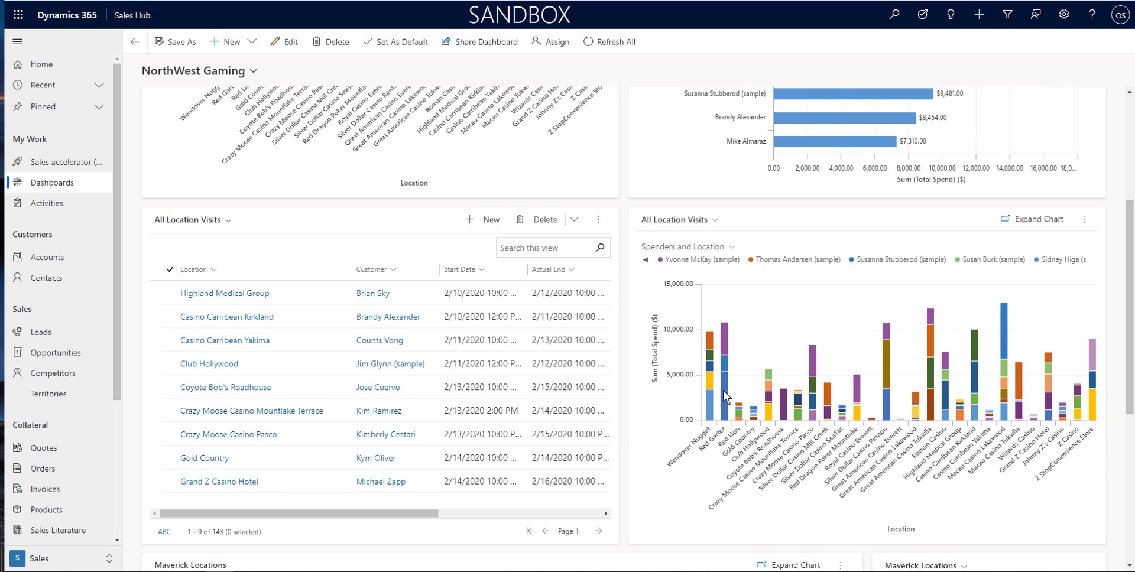
{"action": "mouse_move", "coordinate": [933, 343]}
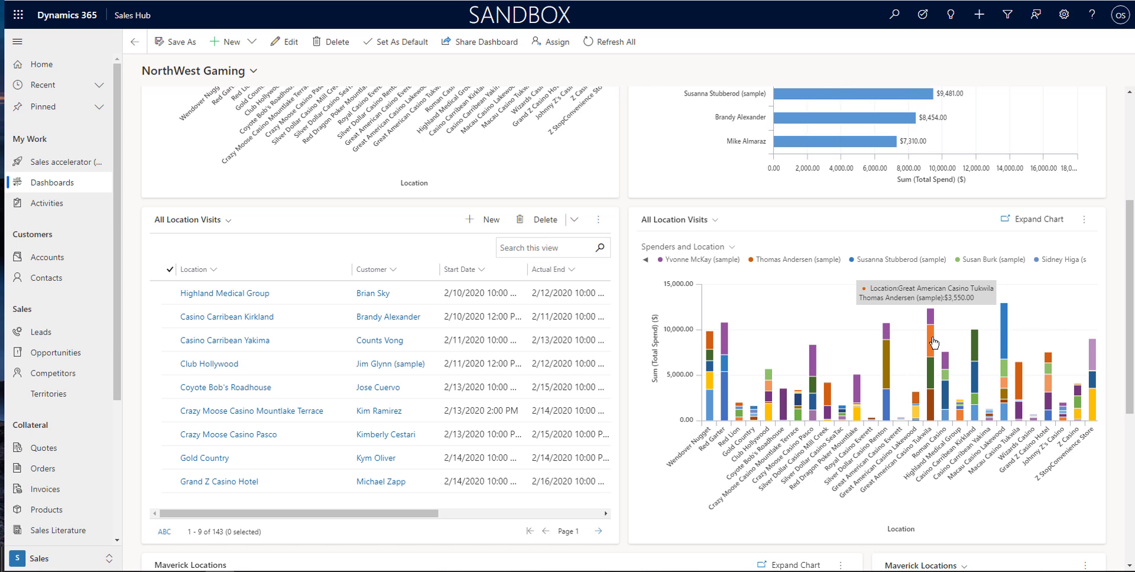
{"action": "mouse_move", "coordinate": [887, 380]}
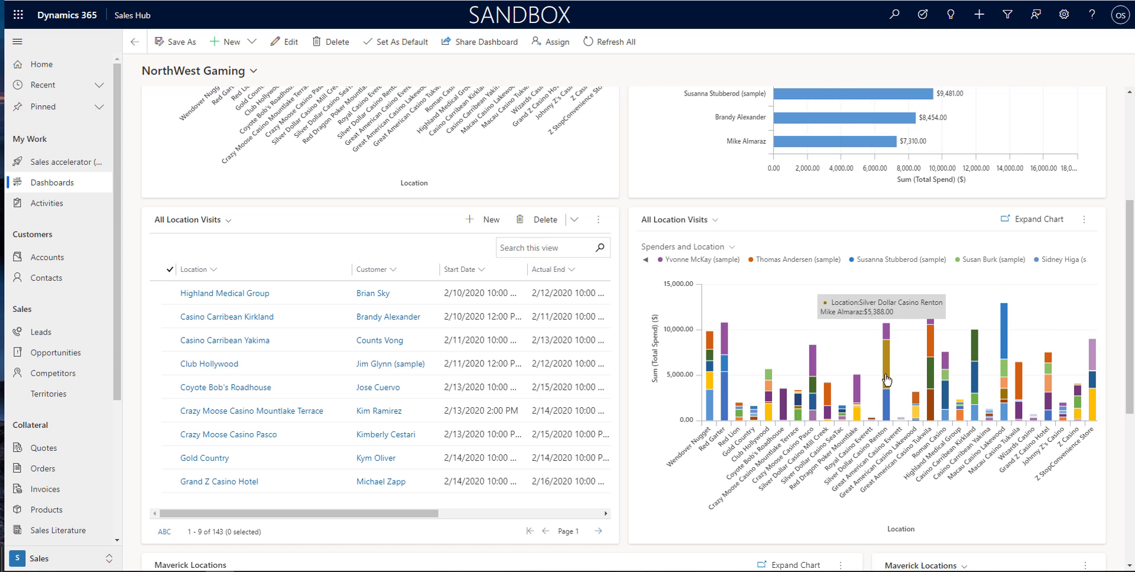
{"action": "mouse_move", "coordinate": [1008, 385]}
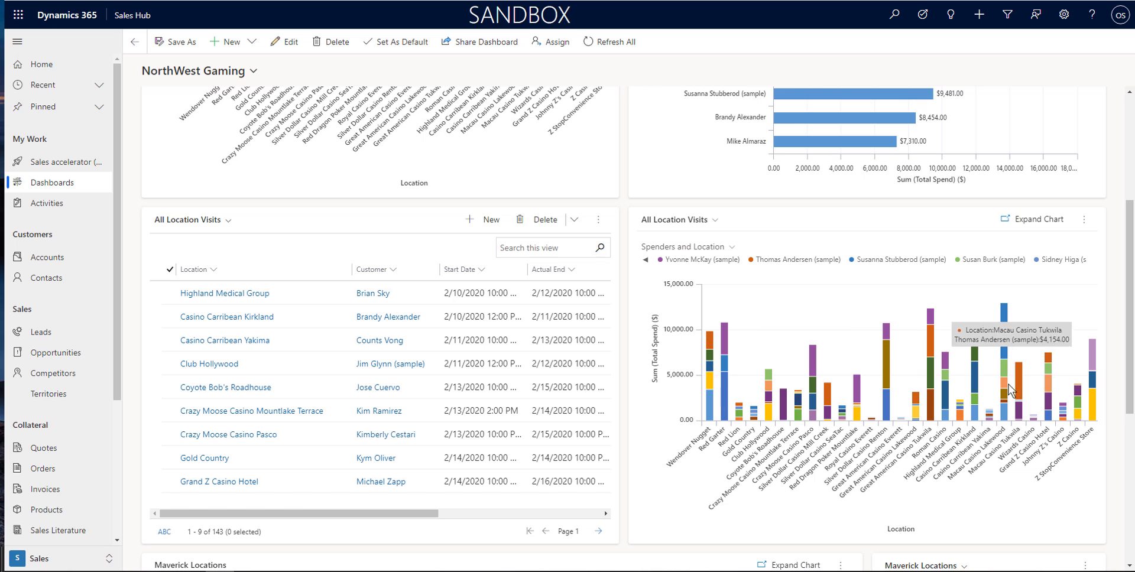
{"action": "mouse_move", "coordinate": [948, 394]}
{"action": "scroll", "coordinate": [948, 395], "scroll_direction": "up", "scroll_amount": 4}
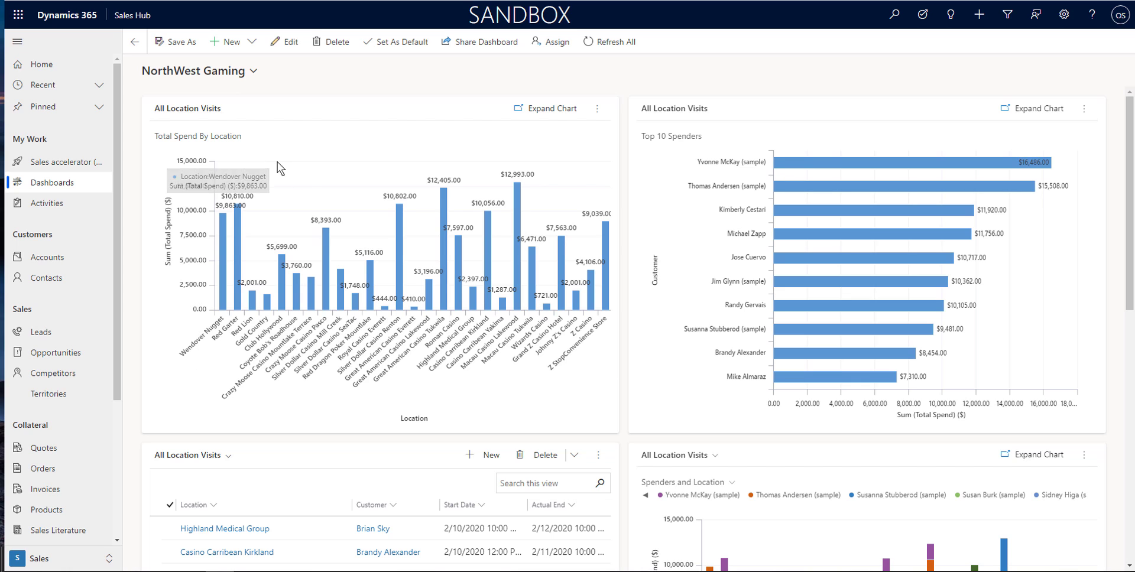
Step: Switch to the Sales Dashboard from the system dashboards
{"action": "left_click", "coordinate": [254, 72]}
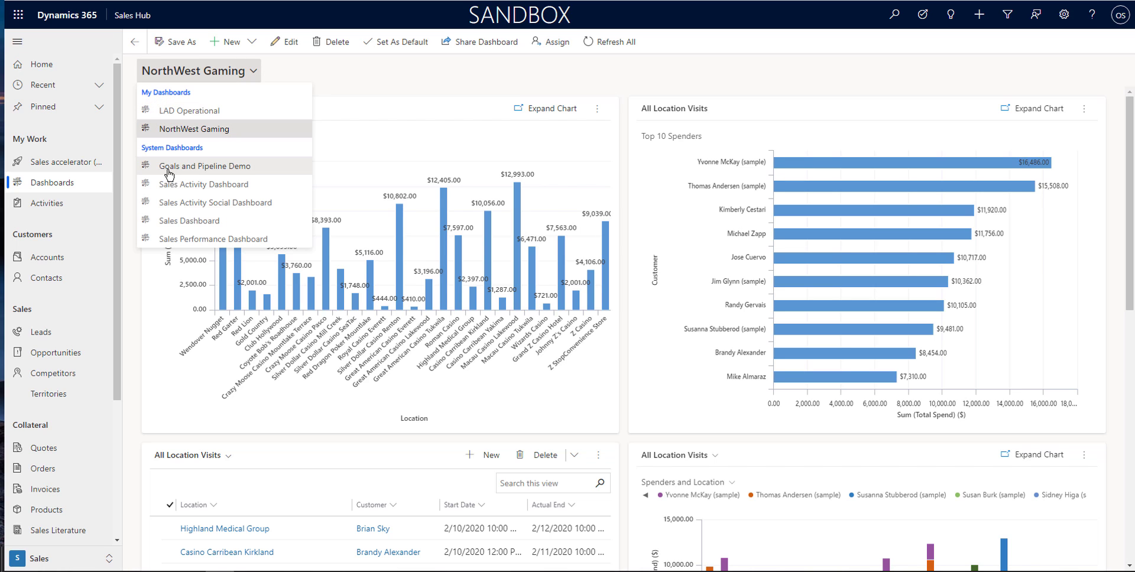
{"action": "left_click", "coordinate": [188, 221]}
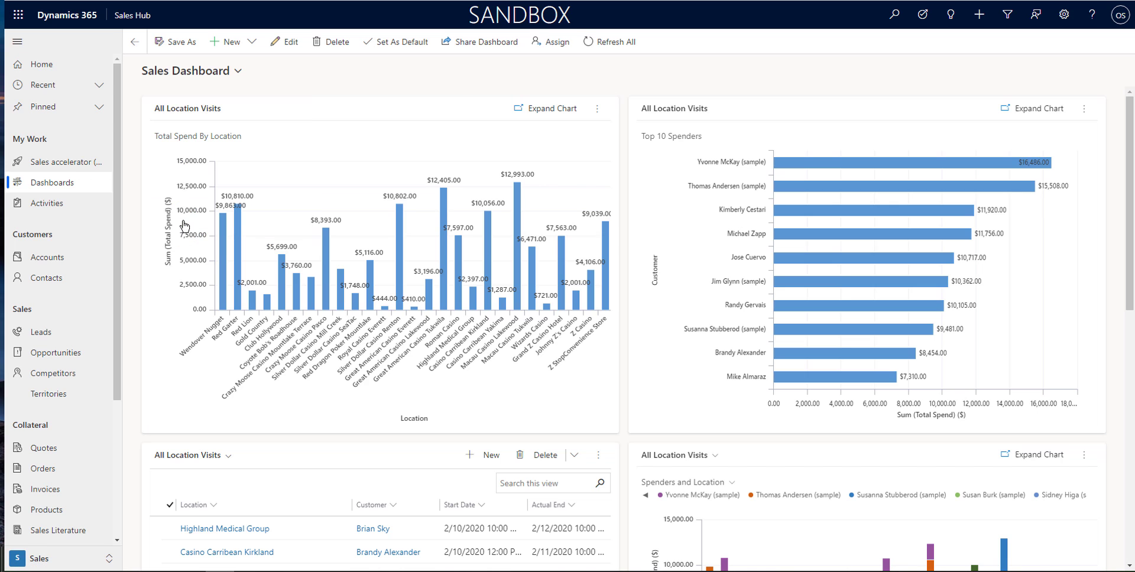